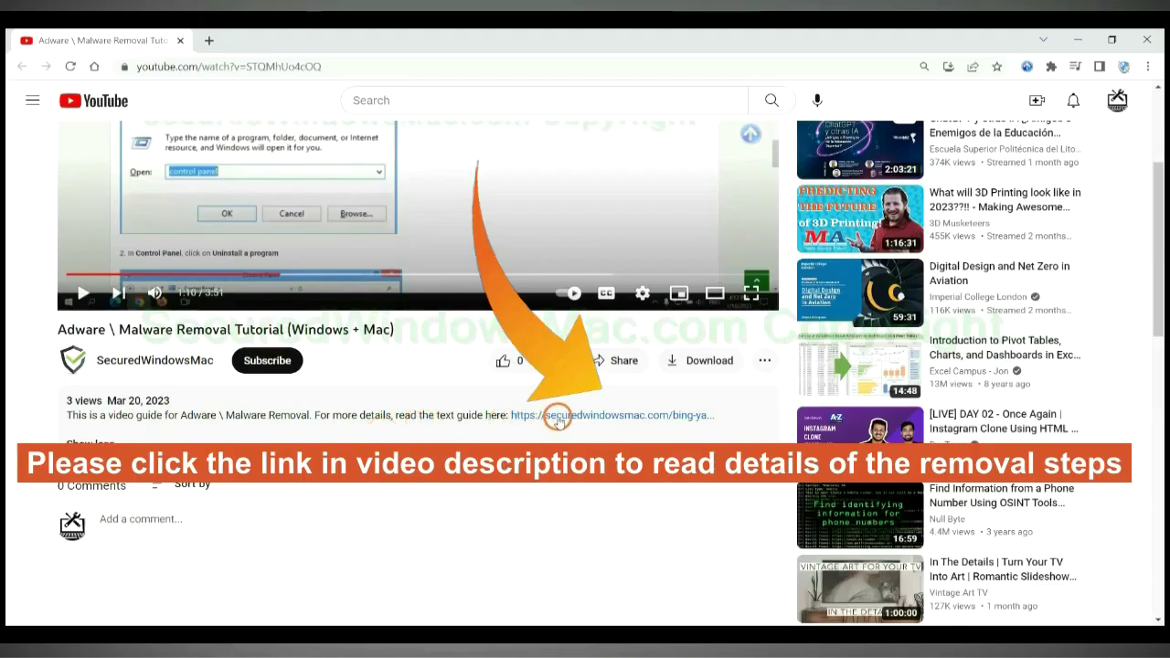
# Step: Open the securedwindowsmac.com guide linked in the video description and go to its Instant Automatic Removal (Win OS + Mac OS) section
pyautogui.click(558, 417)
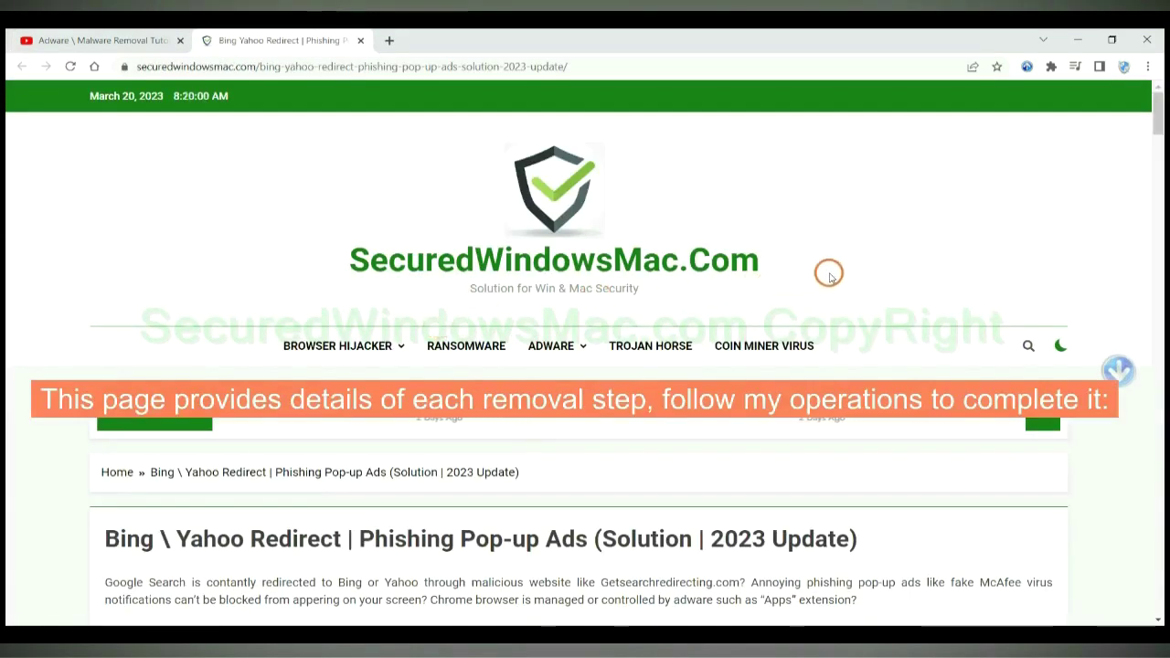
pyautogui.scroll(-10, 829, 275)
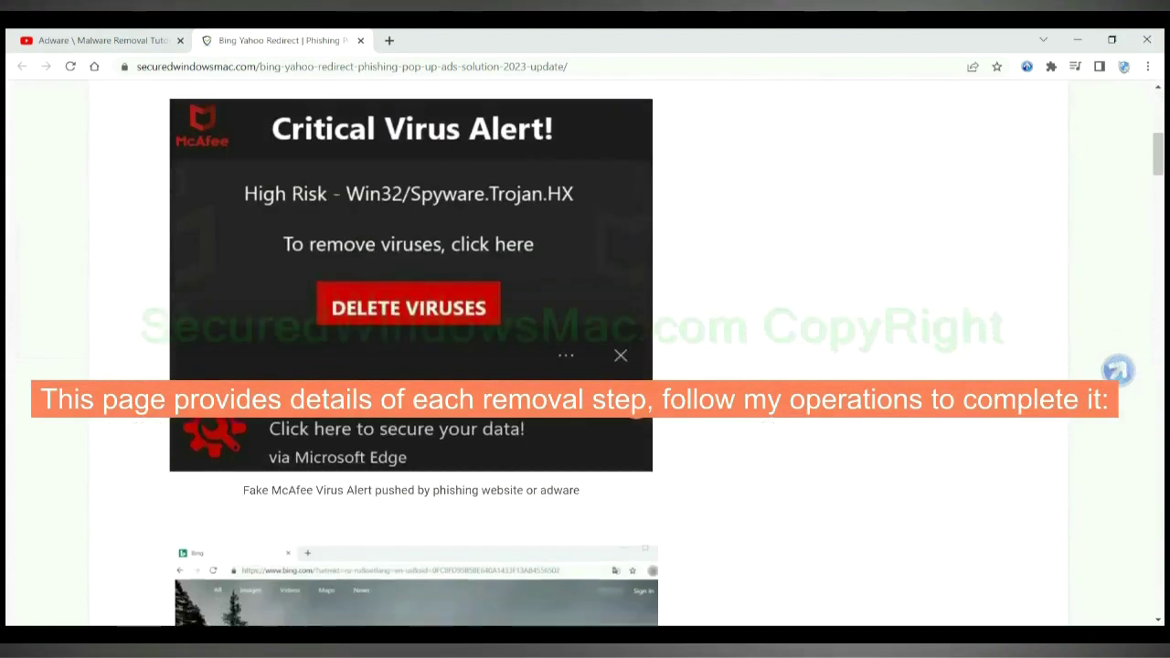
pyautogui.scroll(-4, 637, 409)
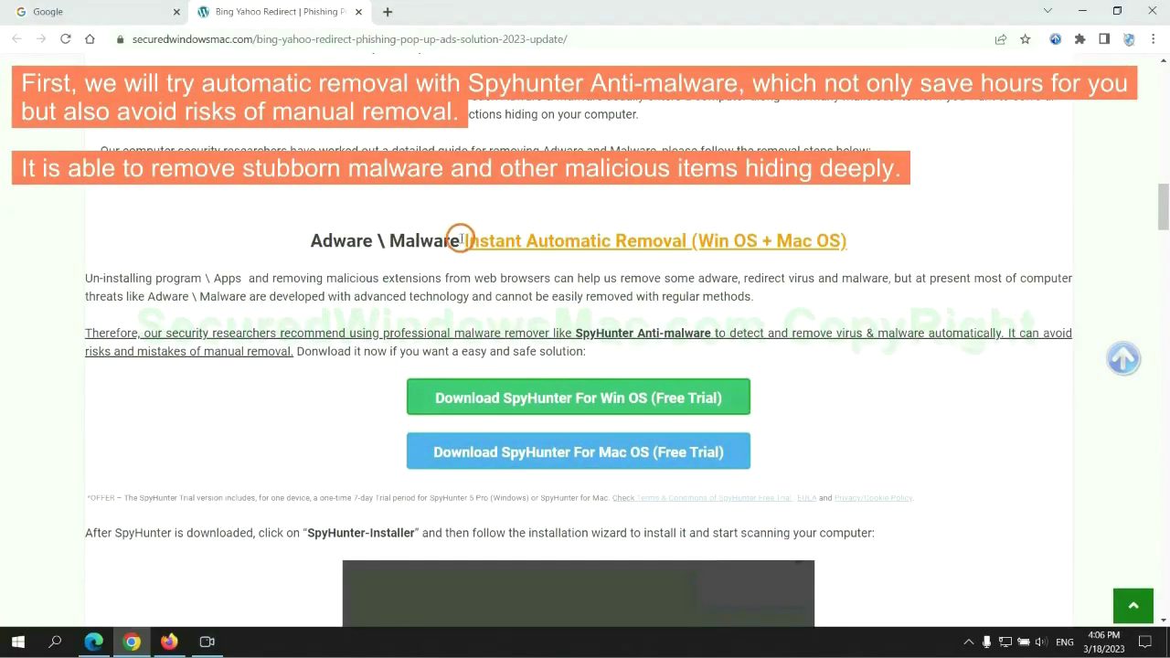
pyautogui.moveTo(463, 239); pyautogui.dragTo(684, 240)
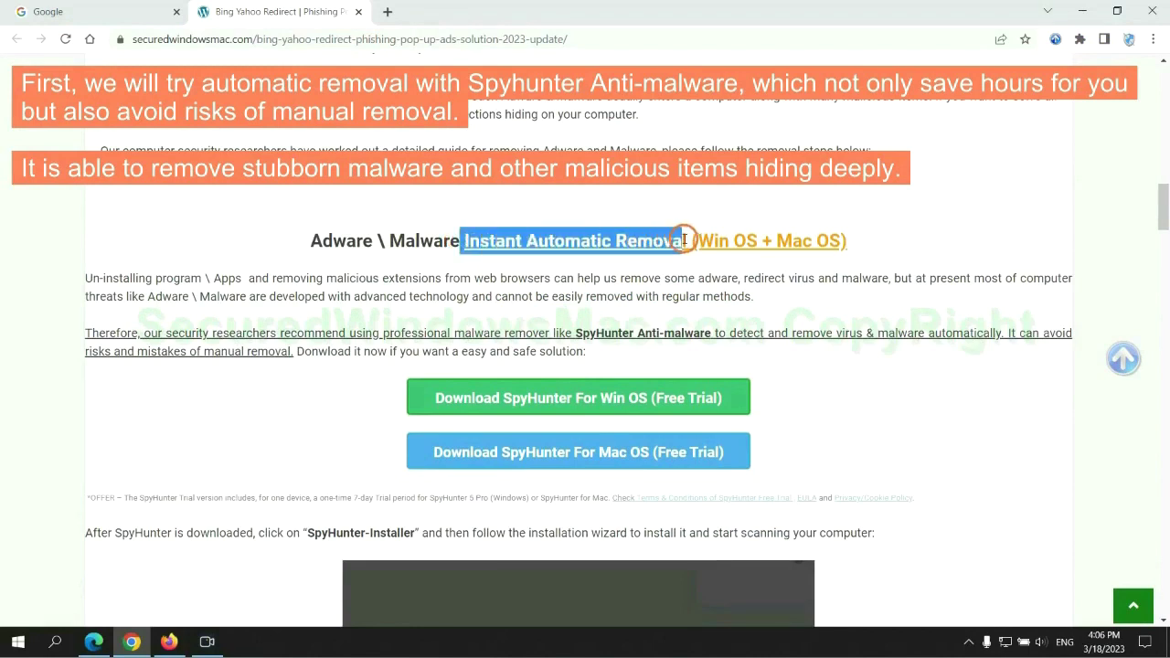
pyautogui.click(583, 202)
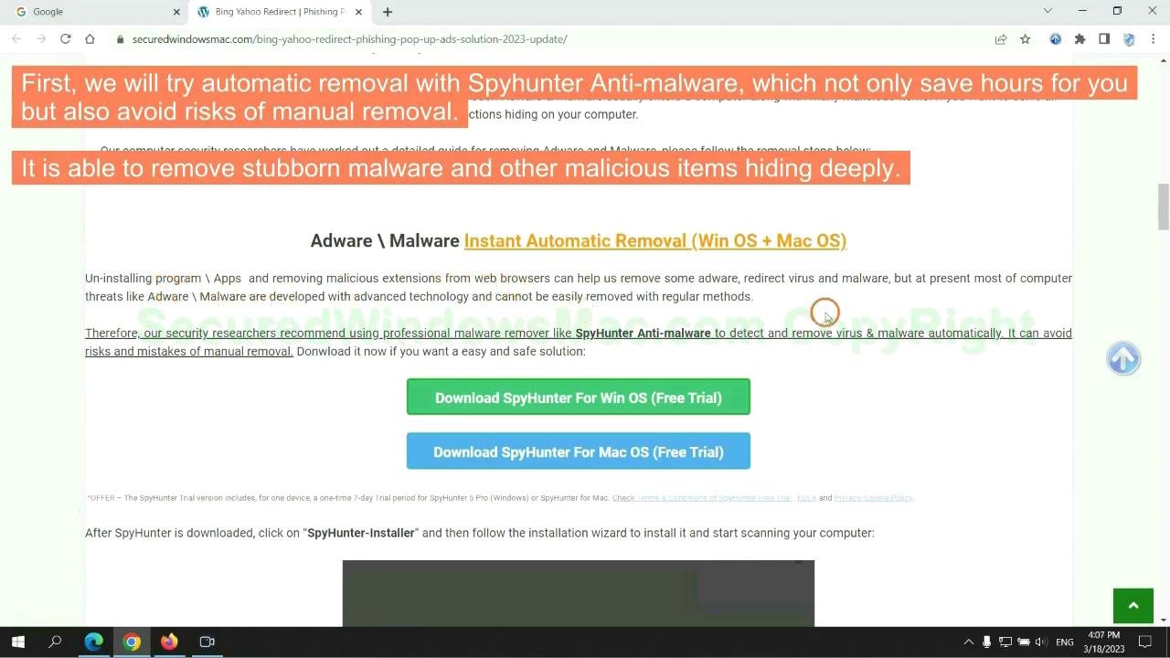
# Step: Download the SpyHunter free trial for Win OS, keep the flagged file, and launch its installer
pyautogui.scroll(-1, 581, 330)
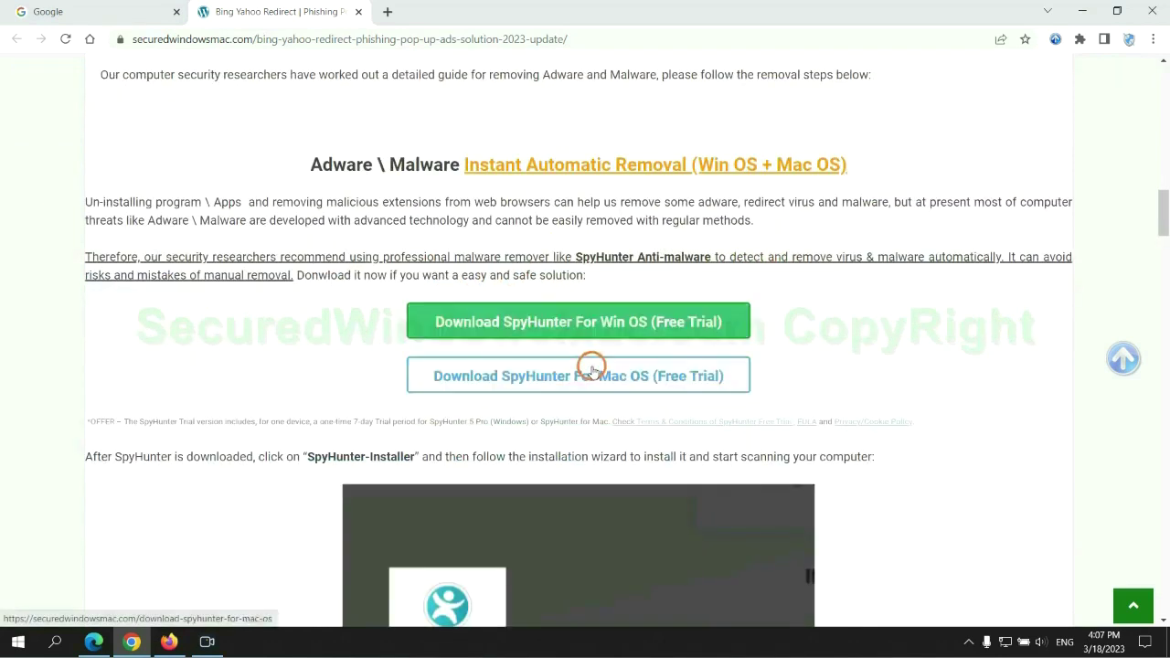
pyautogui.scroll(-1, 592, 370)
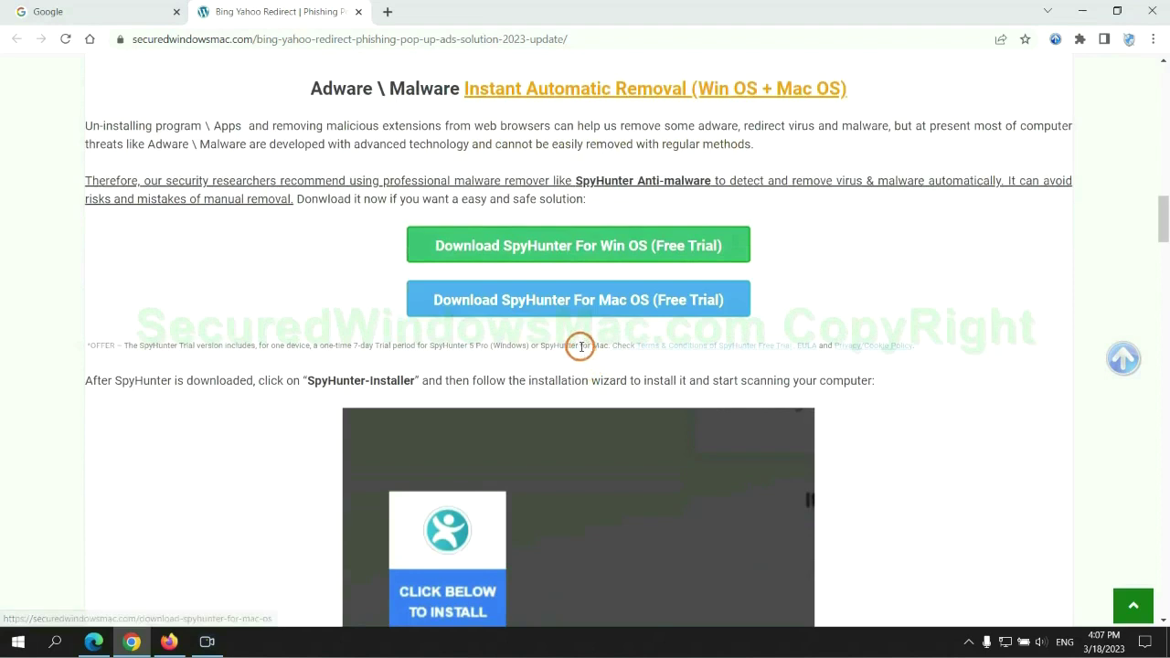
pyautogui.scroll(-1, 580, 345)
pyautogui.click(591, 175)
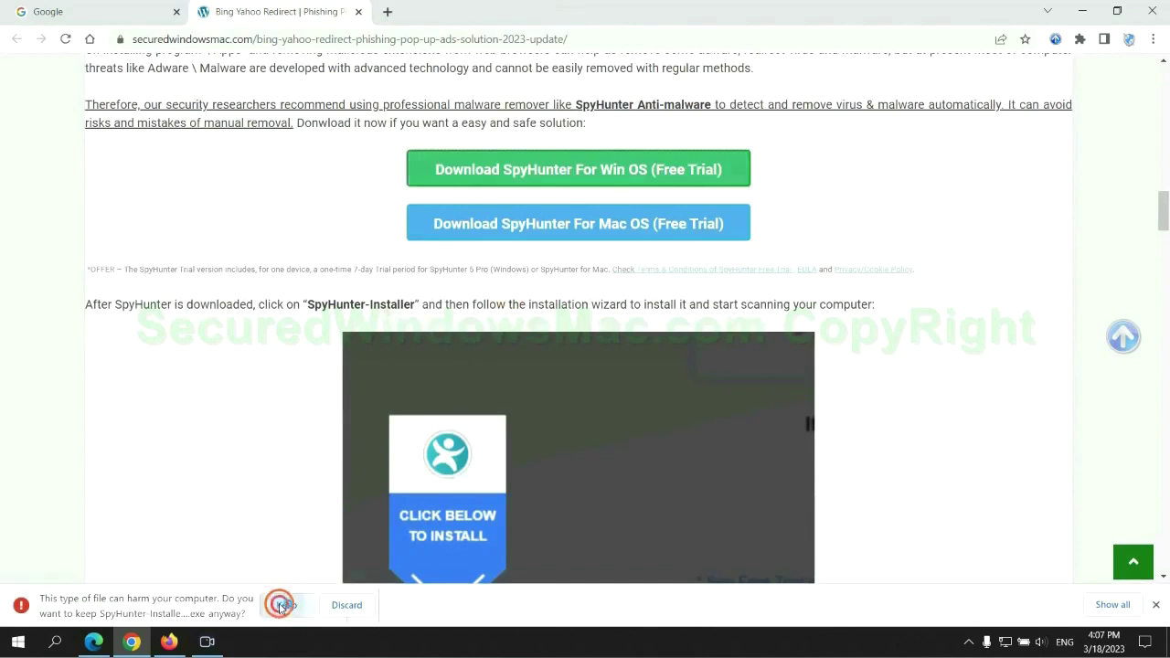
pyautogui.click(285, 604)
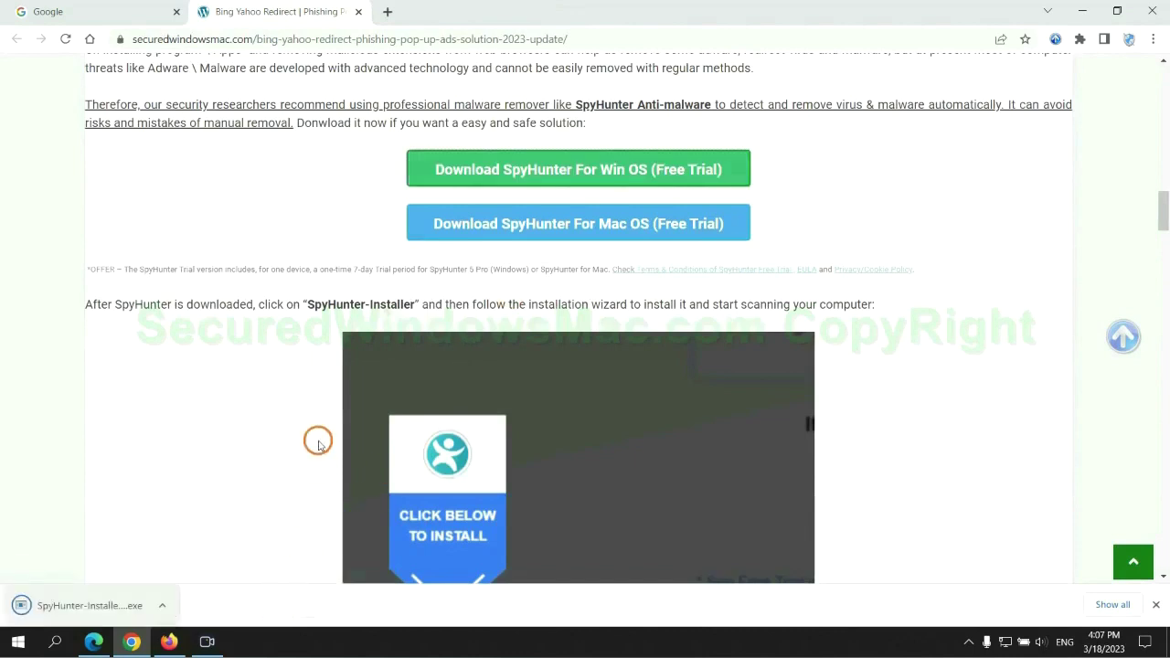
pyautogui.click(113, 606)
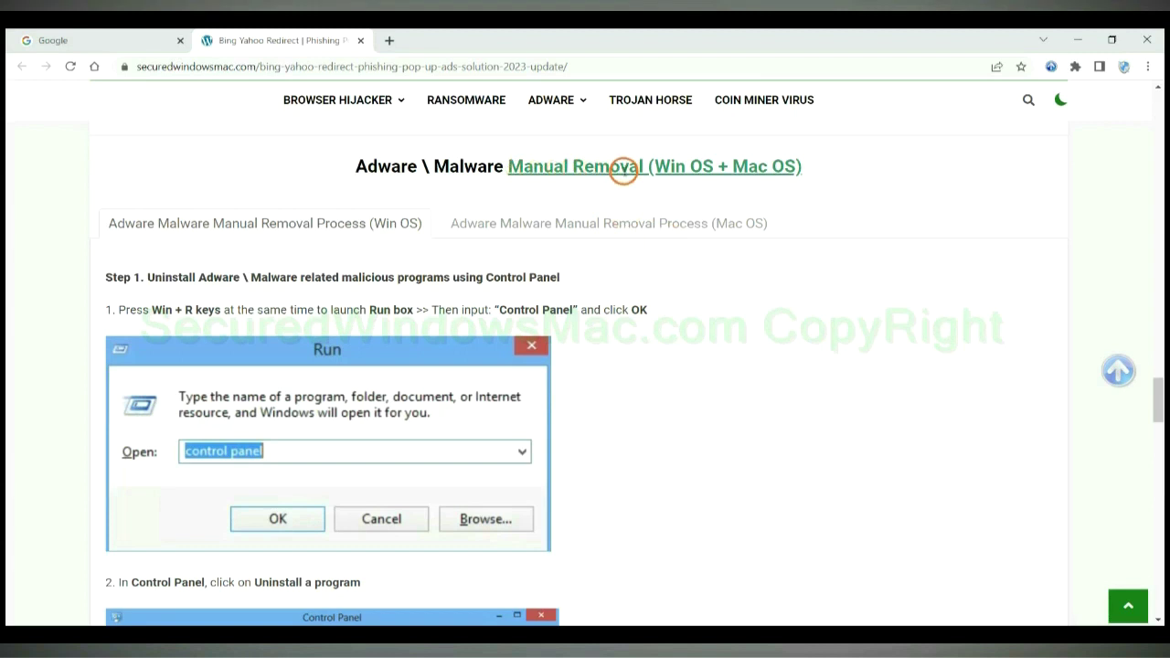
# Step: Read the guide's Manual Removal section for Win OS, covering Step 1 on uninstalling malicious programs using Control Panel
pyautogui.moveTo(653, 168); pyautogui.dragTo(713, 168)
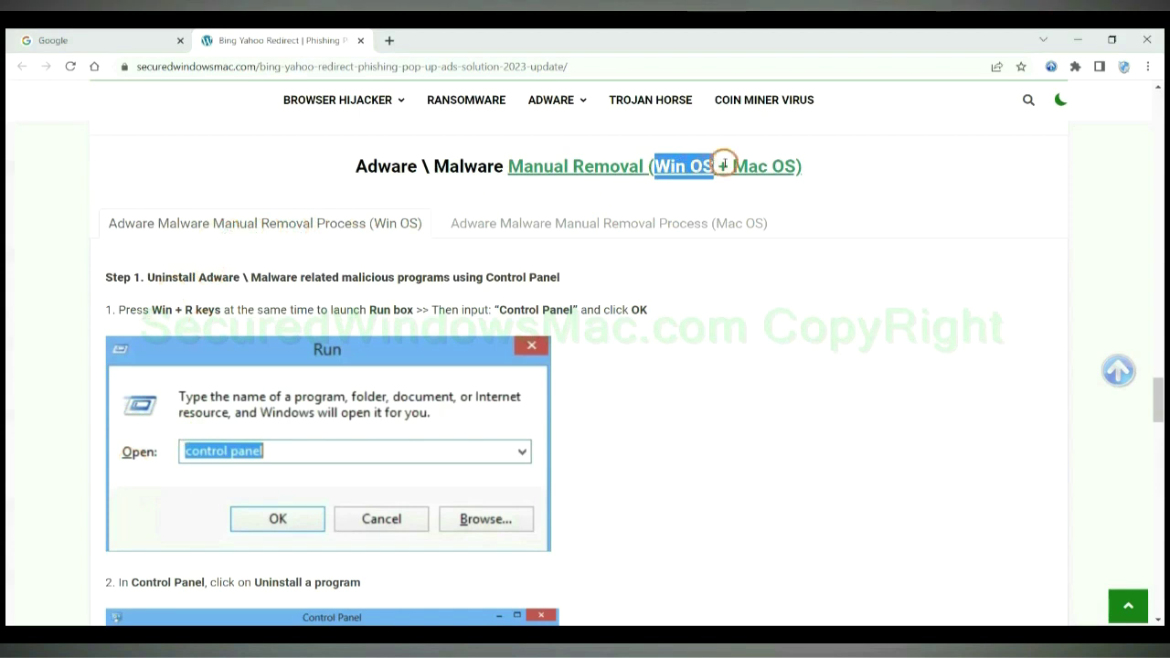
pyautogui.moveTo(732, 167); pyautogui.dragTo(796, 165)
pyautogui.click(598, 222)
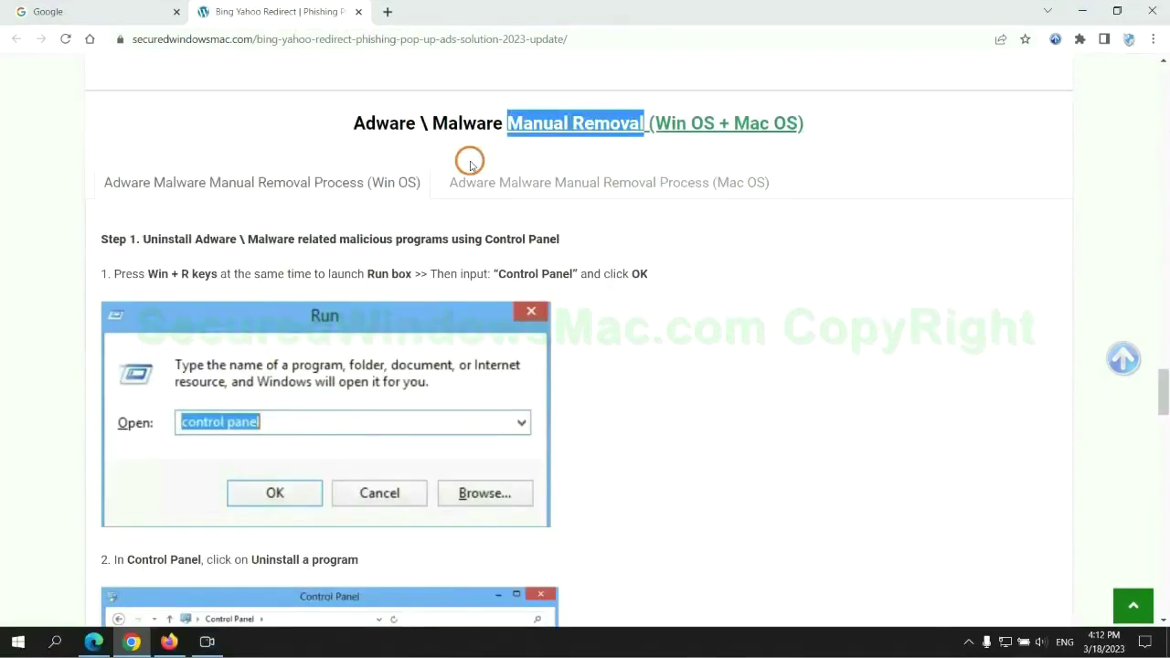
pyautogui.scroll(2, 436, 316)
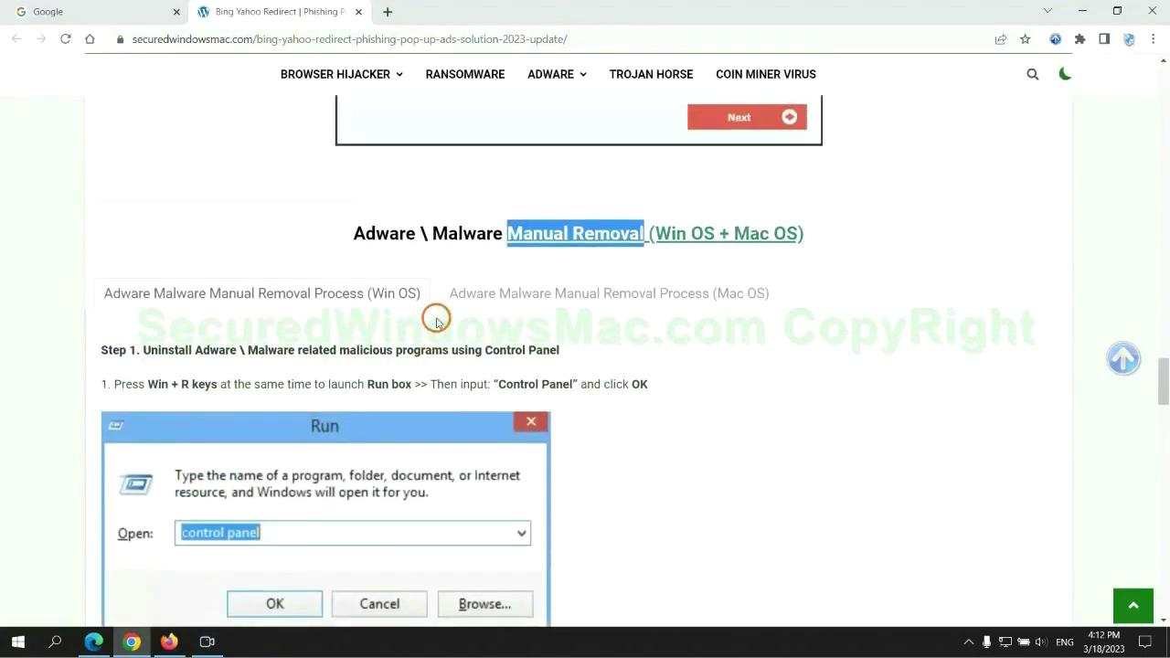
pyautogui.scroll(-2, 357, 302)
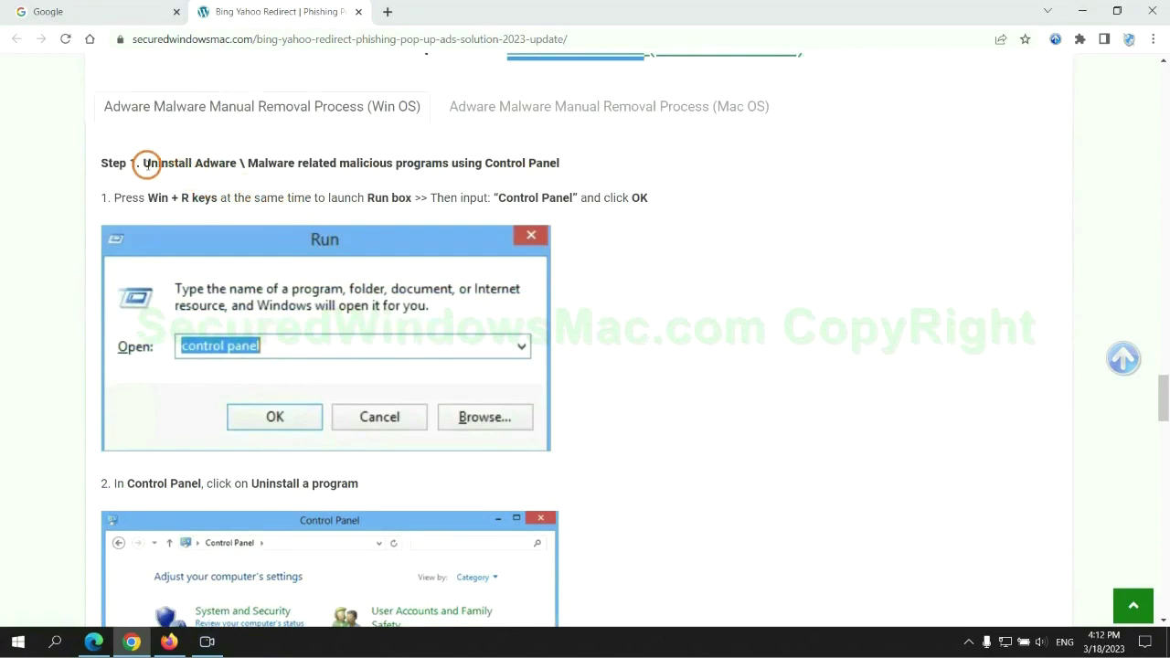
pyautogui.moveTo(143, 165); pyautogui.dragTo(449, 168)
pyautogui.click(778, 239)
pyautogui.scroll(-2, 729, 240)
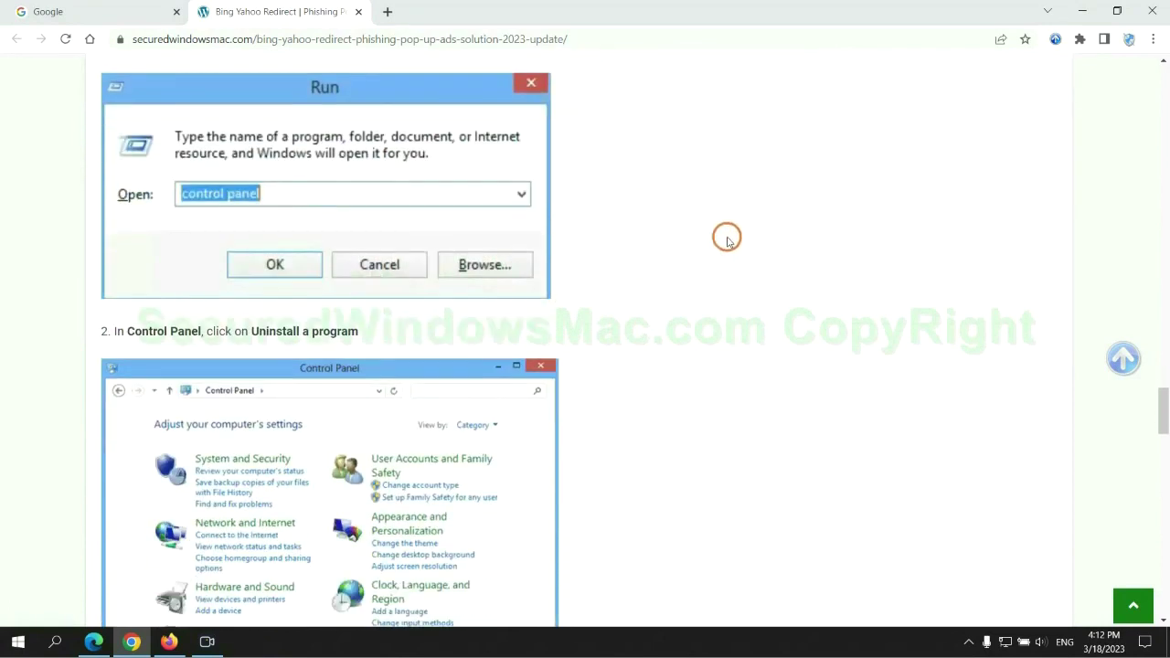
# Step: Open Control Panel by running the command "control panel" from the Windows Run dialog
pyautogui.press('super+r')
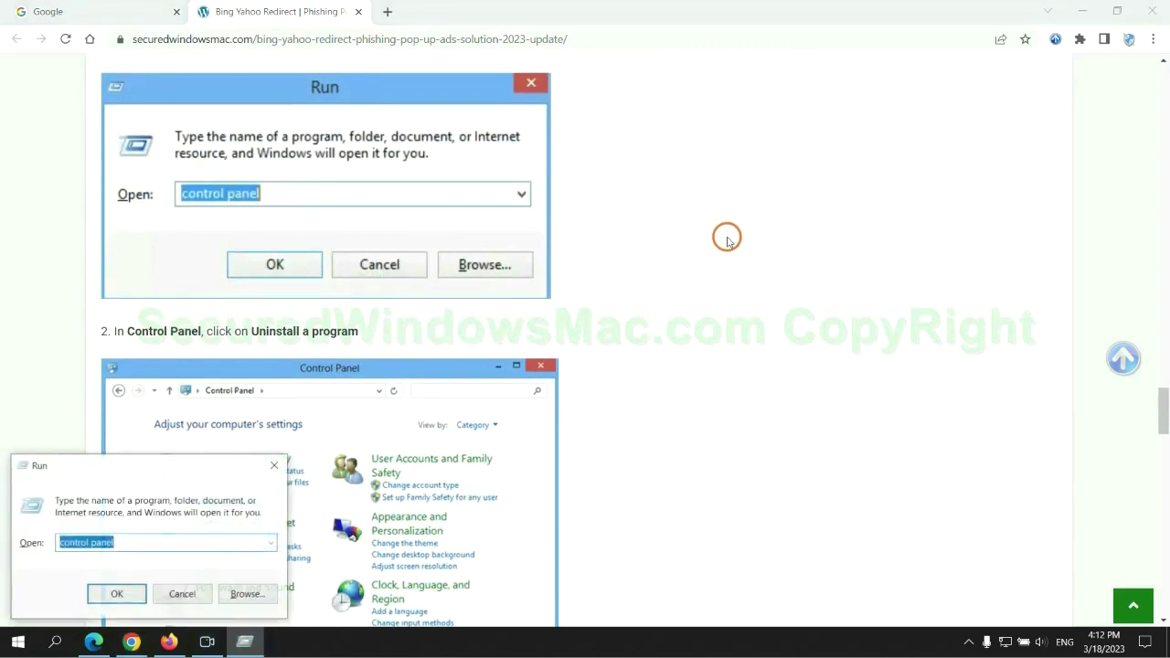
pyautogui.write('cont')
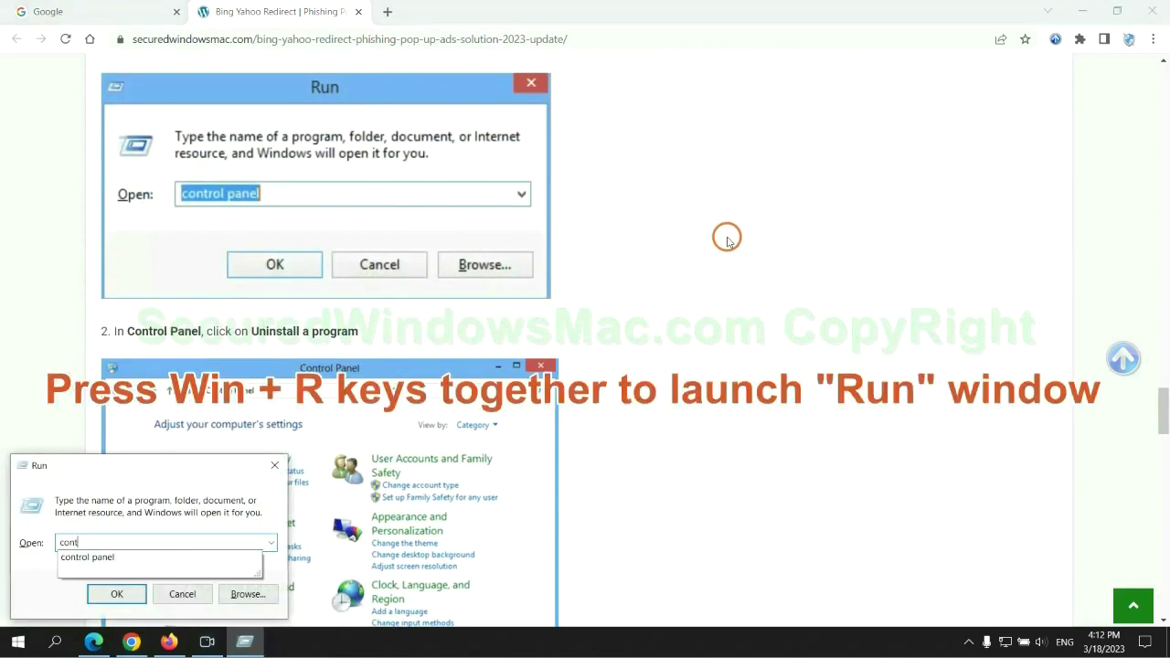
pyautogui.write('rol p')
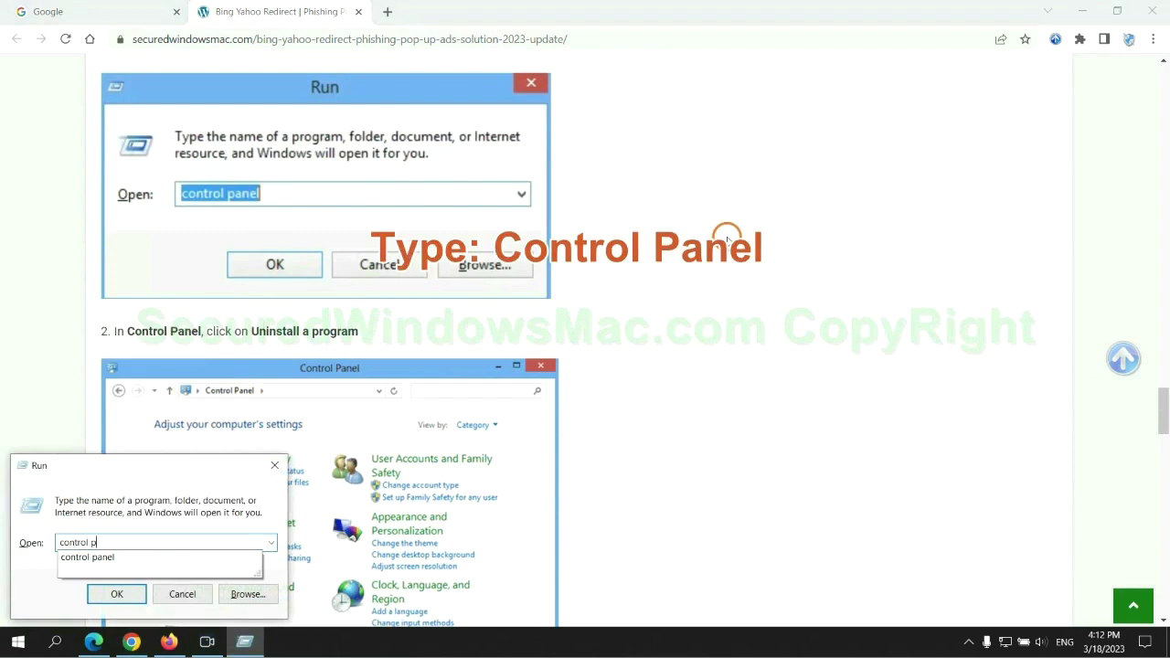
pyautogui.write('anel')
pyautogui.press('Return')
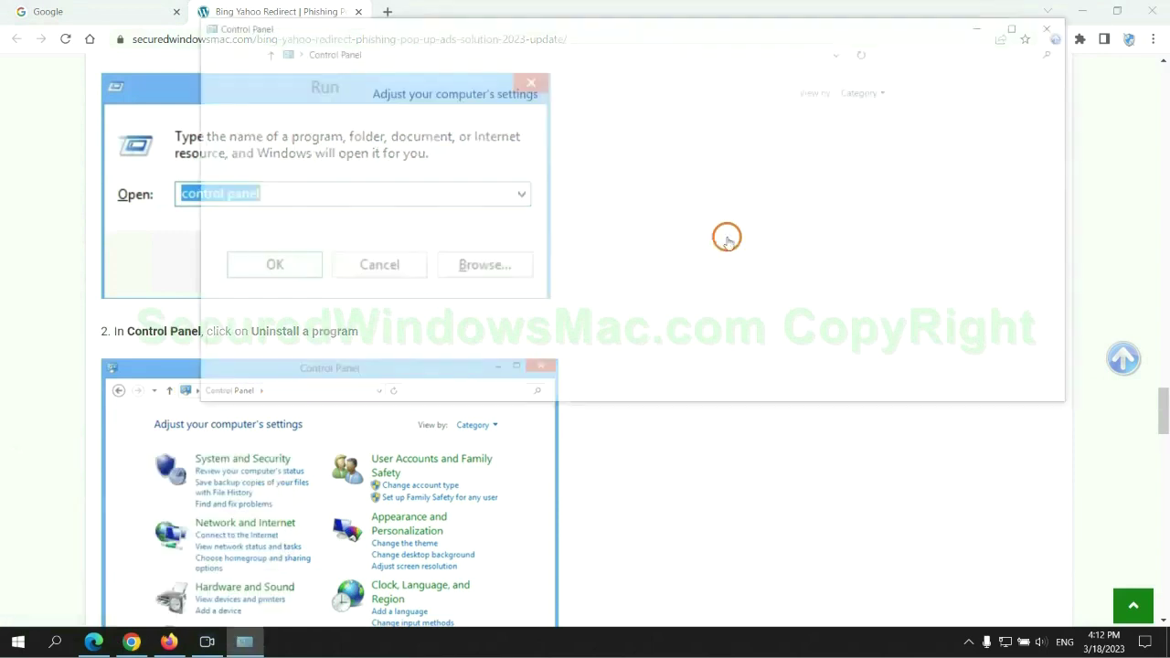
# Step: Open the list of installed programs and bring up the uninstall option for Lantern, then close the window
pyautogui.click(462, 320)
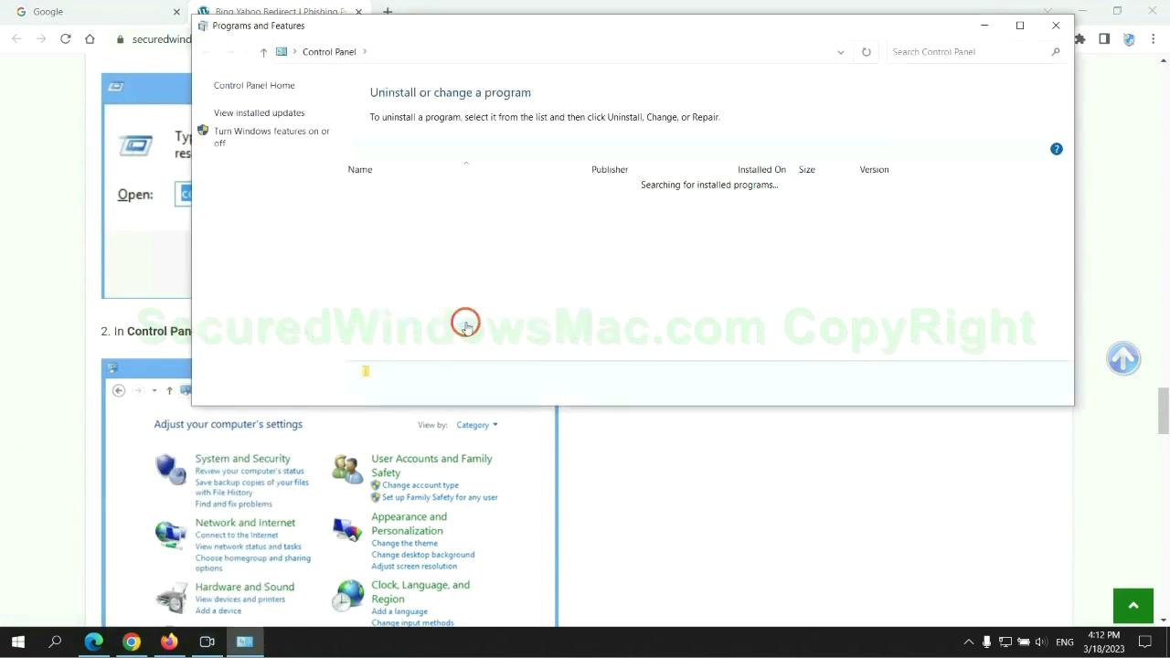
pyautogui.rightClick(384, 216)
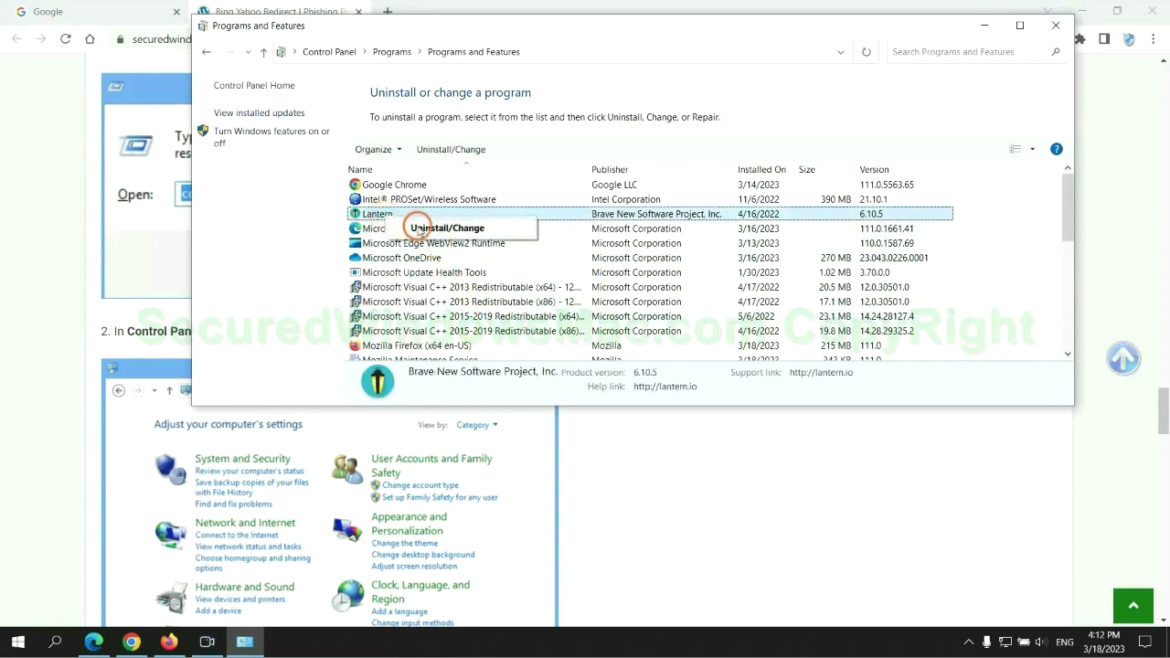
pyautogui.click(1056, 26)
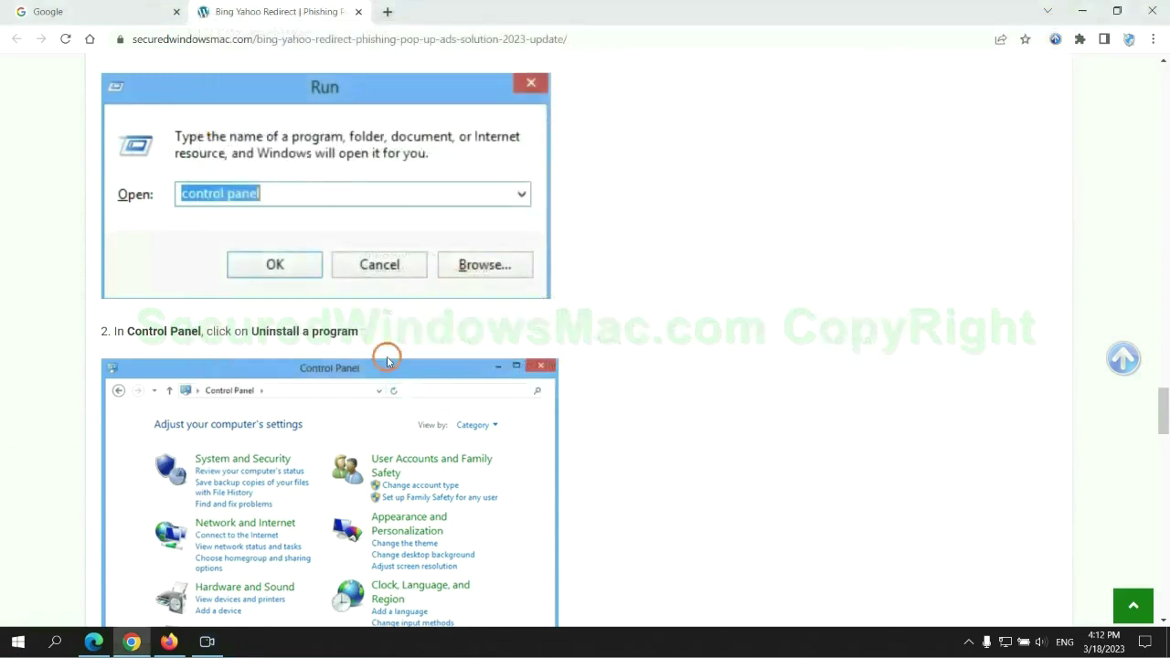
# Step: Read the guide's Step 2 on removing malicious extensions from Microsoft Edge, Chrome, Firefox and IE
pyautogui.scroll(-5, 343, 391)
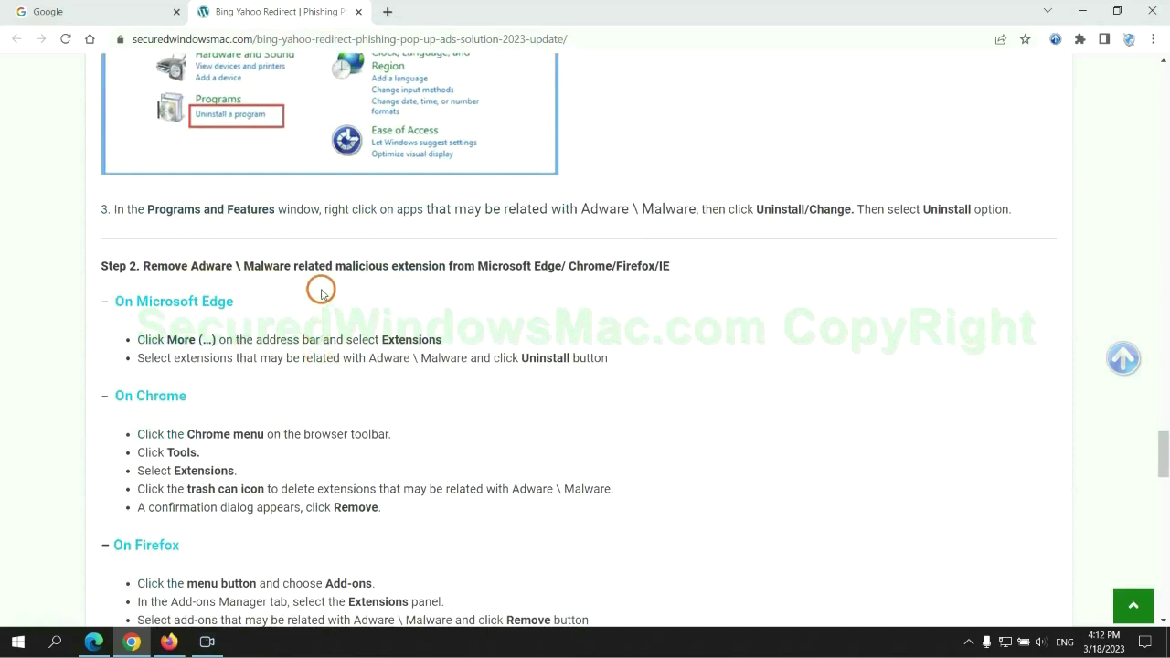
pyautogui.moveTo(331, 267); pyautogui.dragTo(449, 267)
pyautogui.click(299, 321)
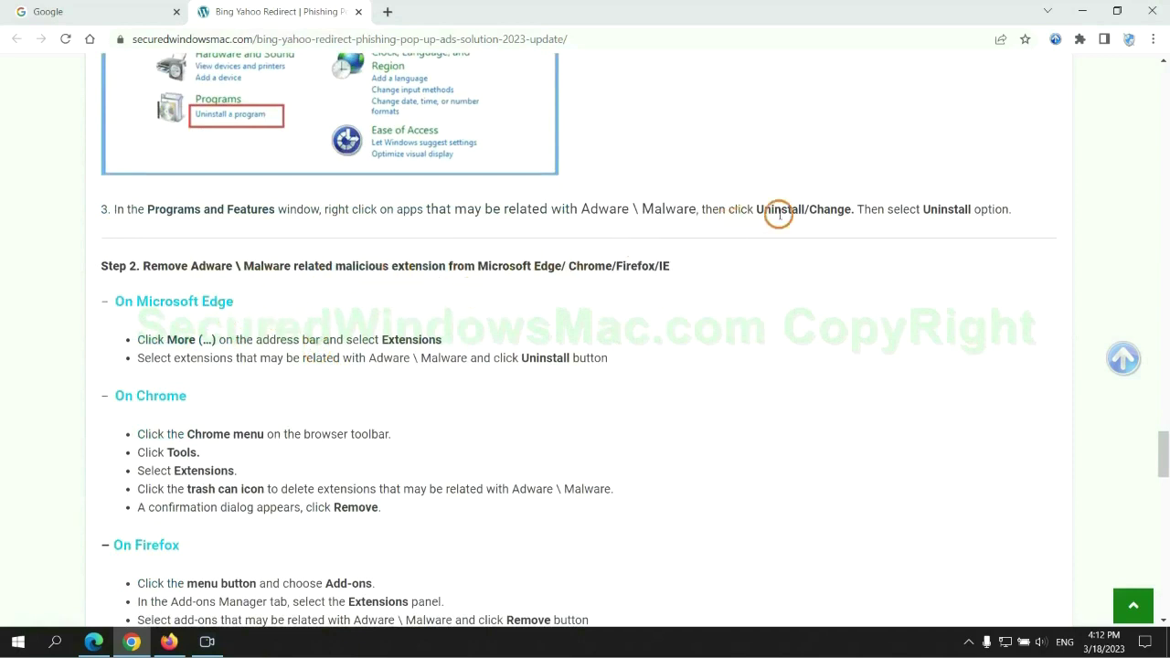
# Step: Switch to Microsoft Edge and remove the McAfee WebAdvisor extension, closing the extensions page when done
pyautogui.click(93, 639)
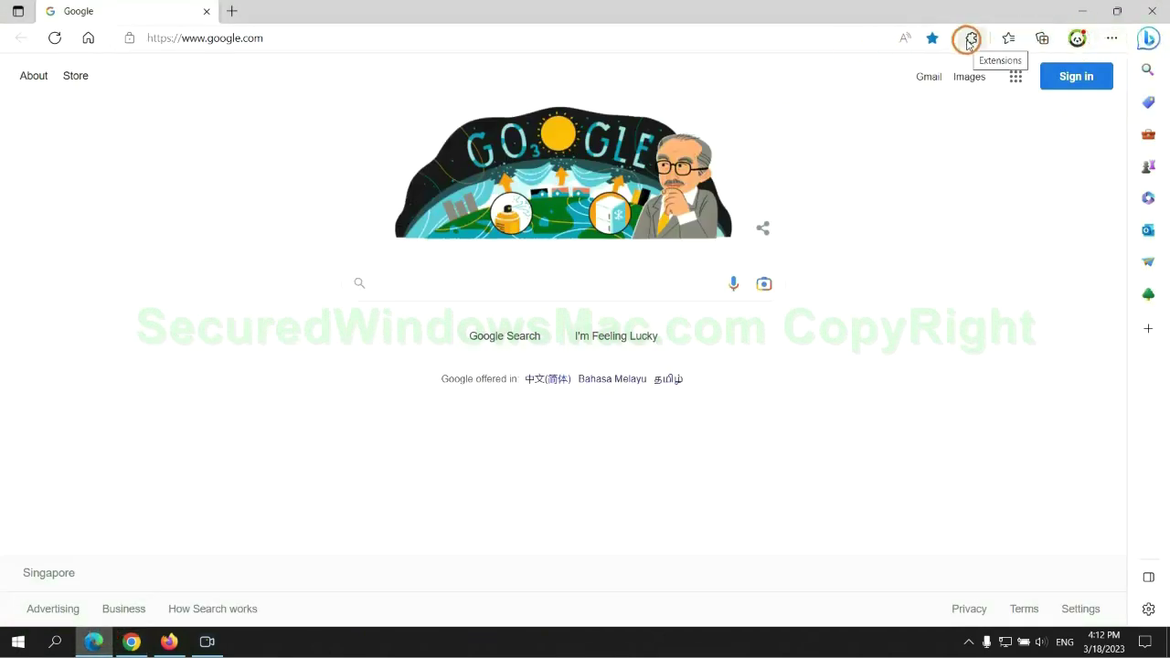
pyautogui.click(969, 39)
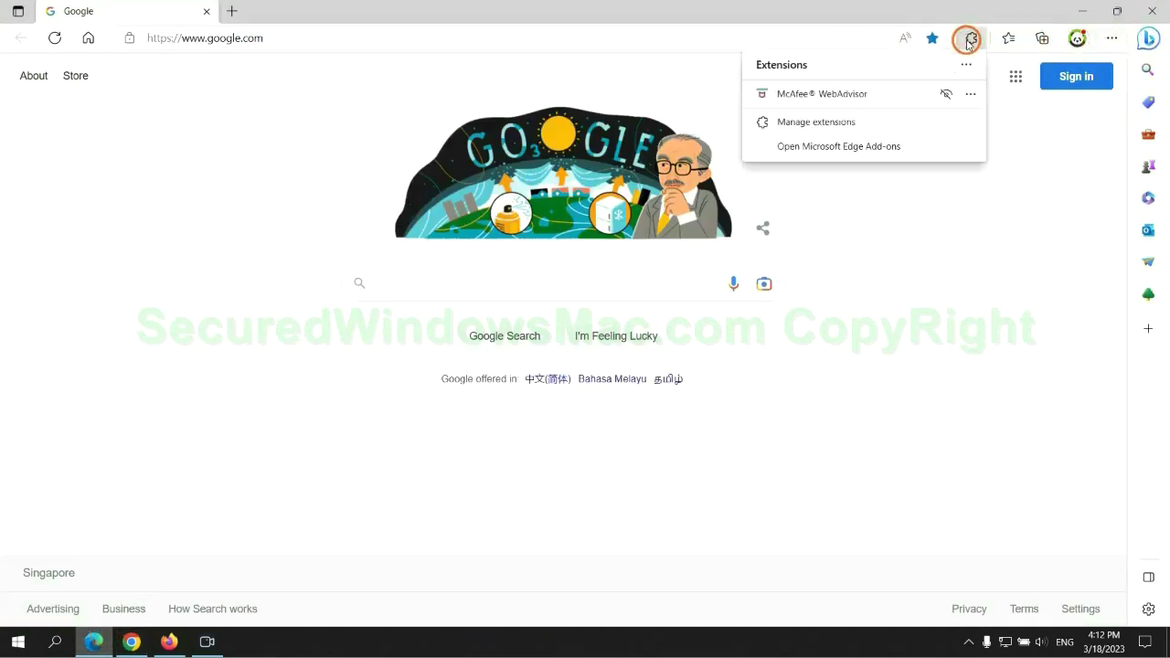
pyautogui.click(810, 121)
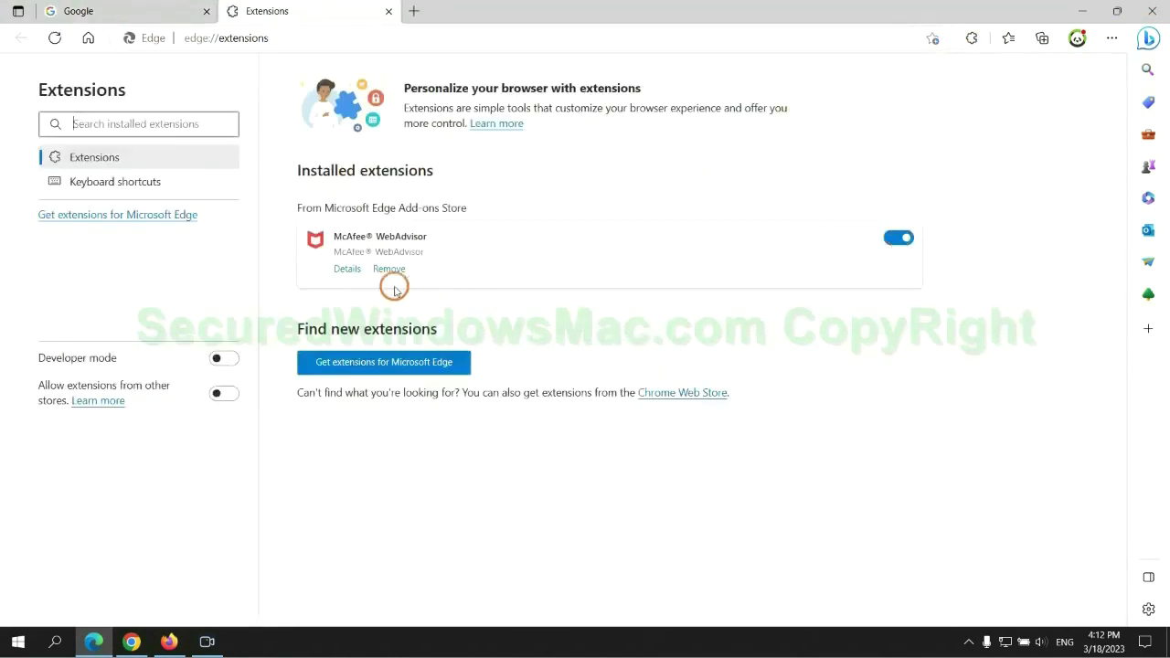
pyautogui.click(389, 269)
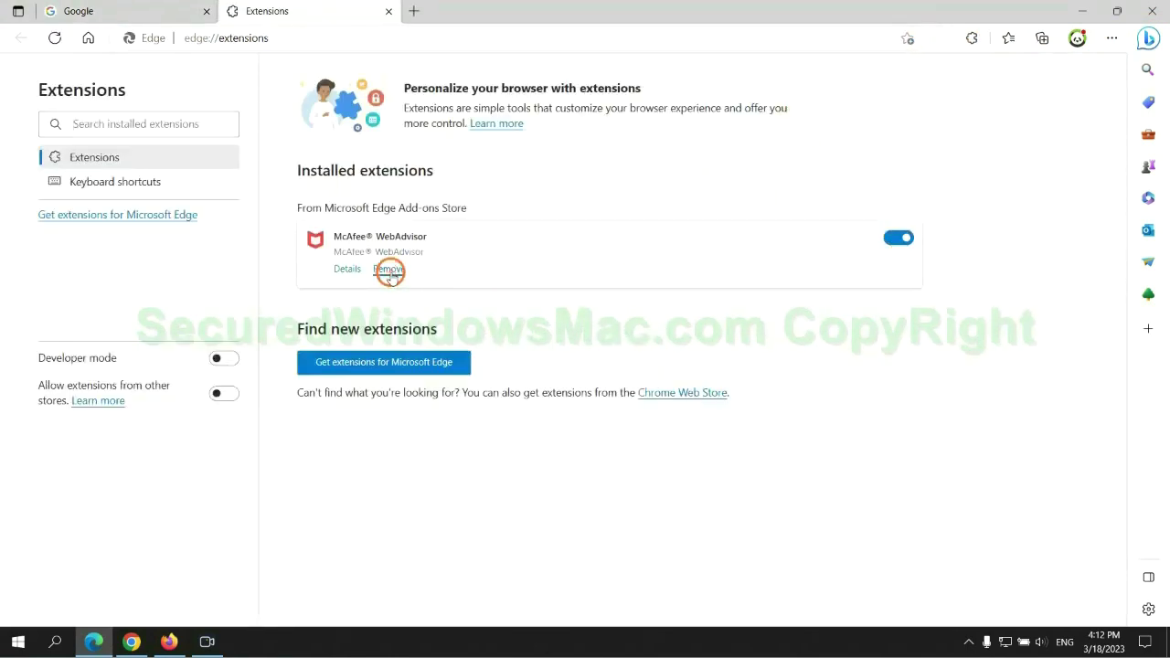
pyautogui.click(841, 144)
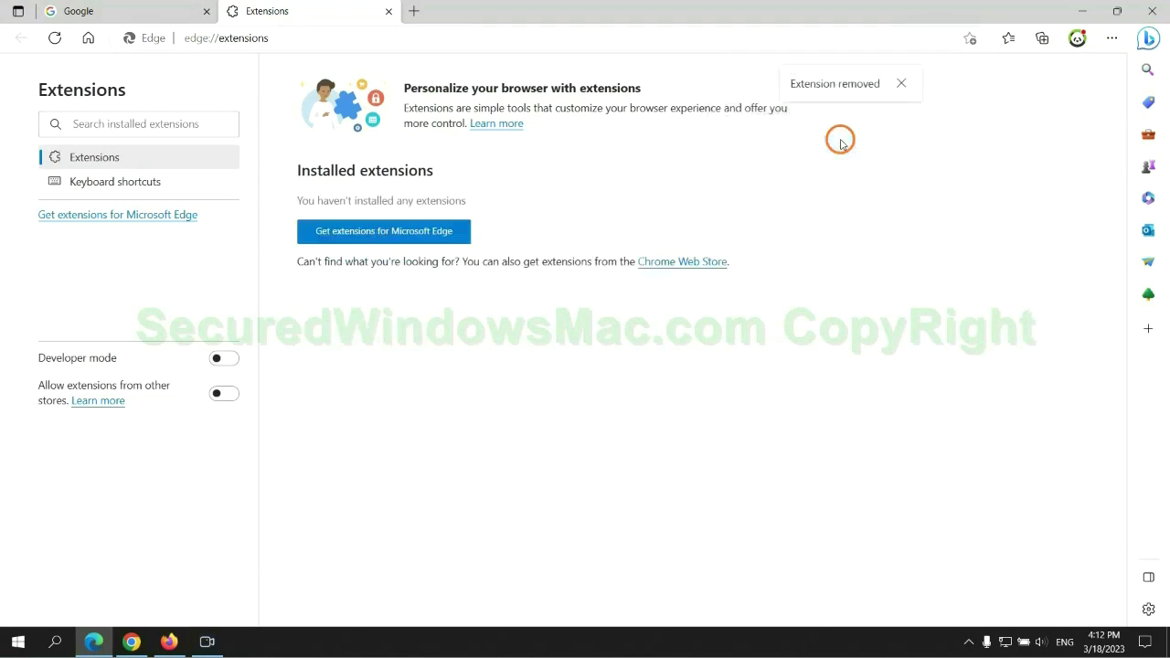
pyautogui.click(389, 11)
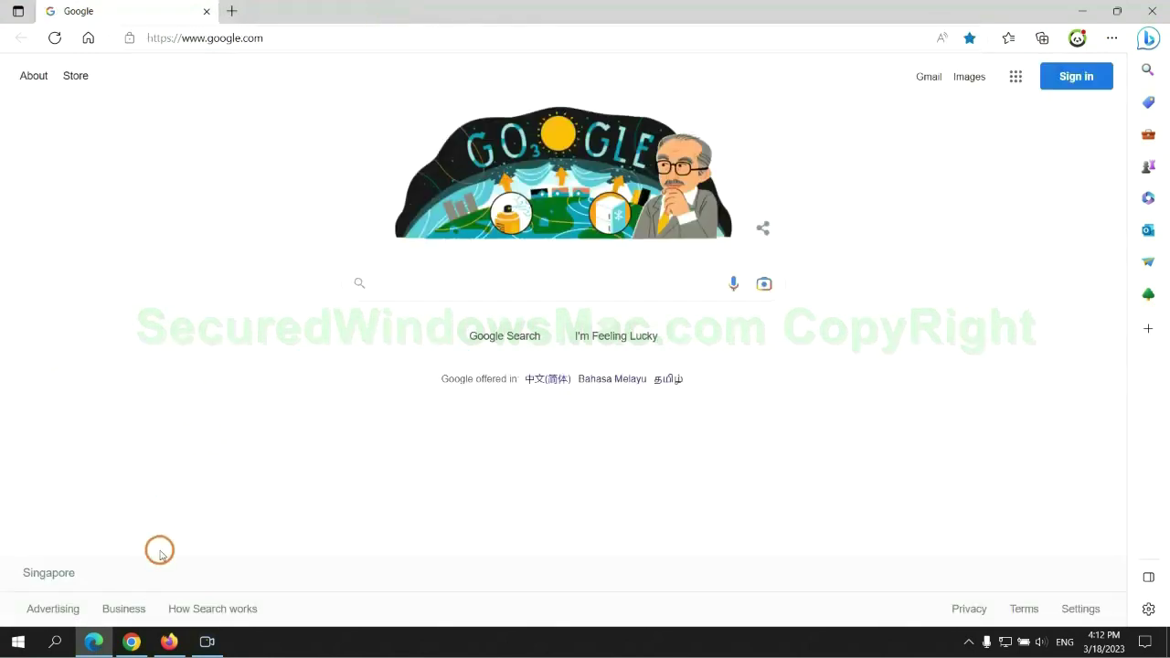
# Step: Switch to Chrome and remove the extension "Ecosia - The search engine that plants trees"
pyautogui.click(143, 647)
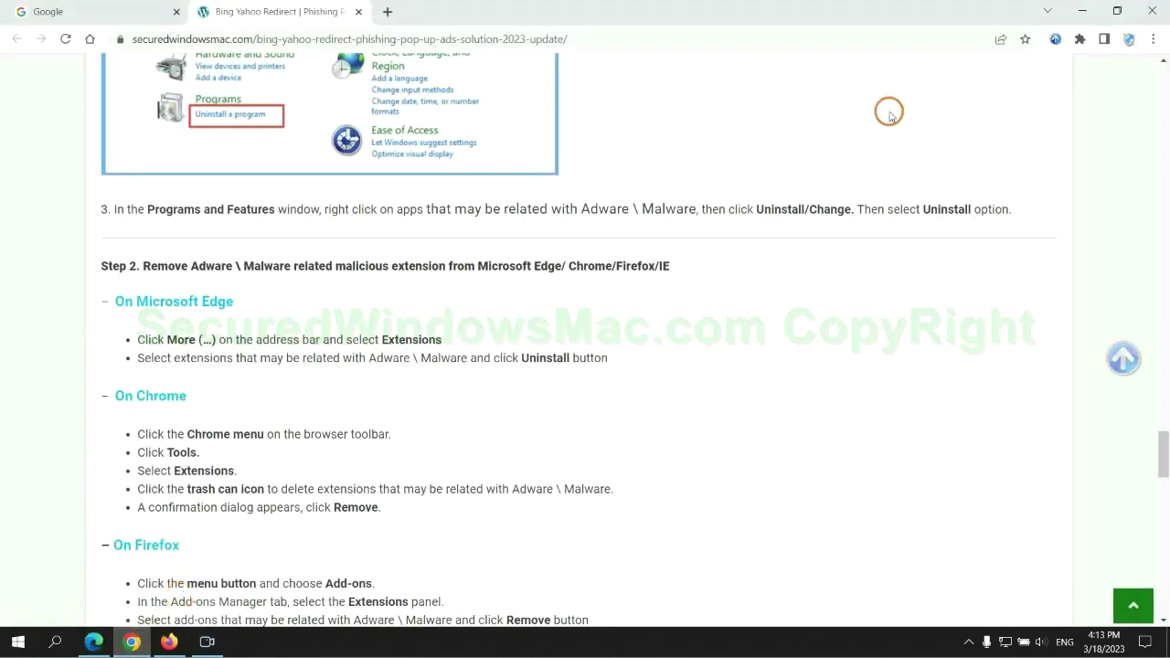
pyautogui.click(1079, 38)
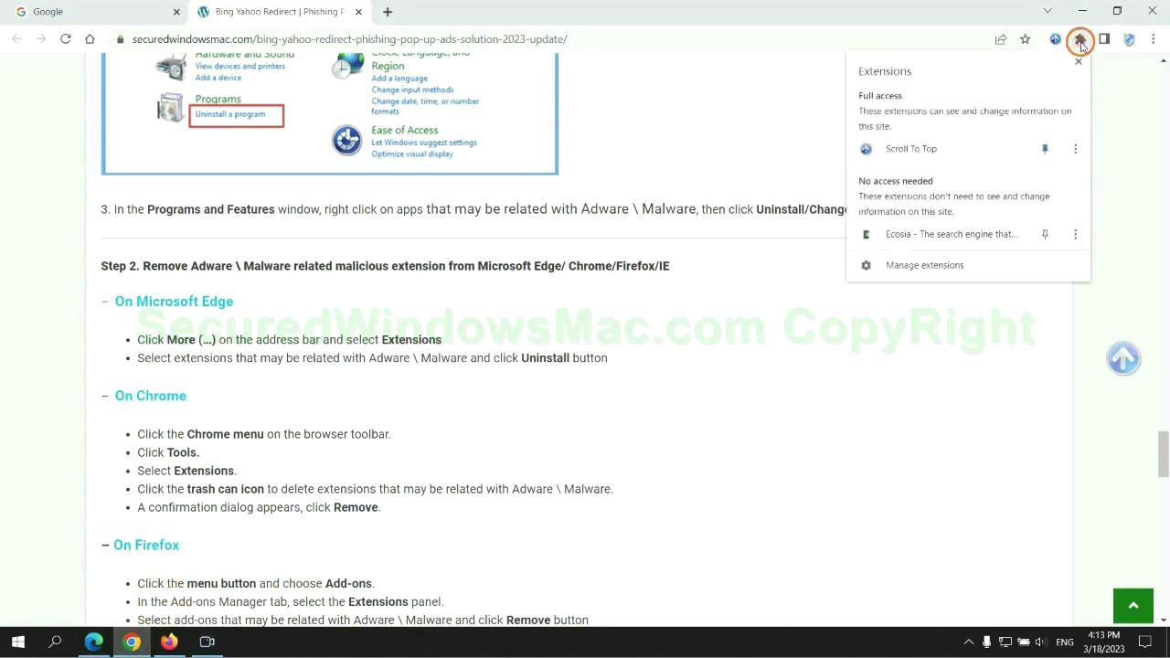
pyautogui.click(948, 266)
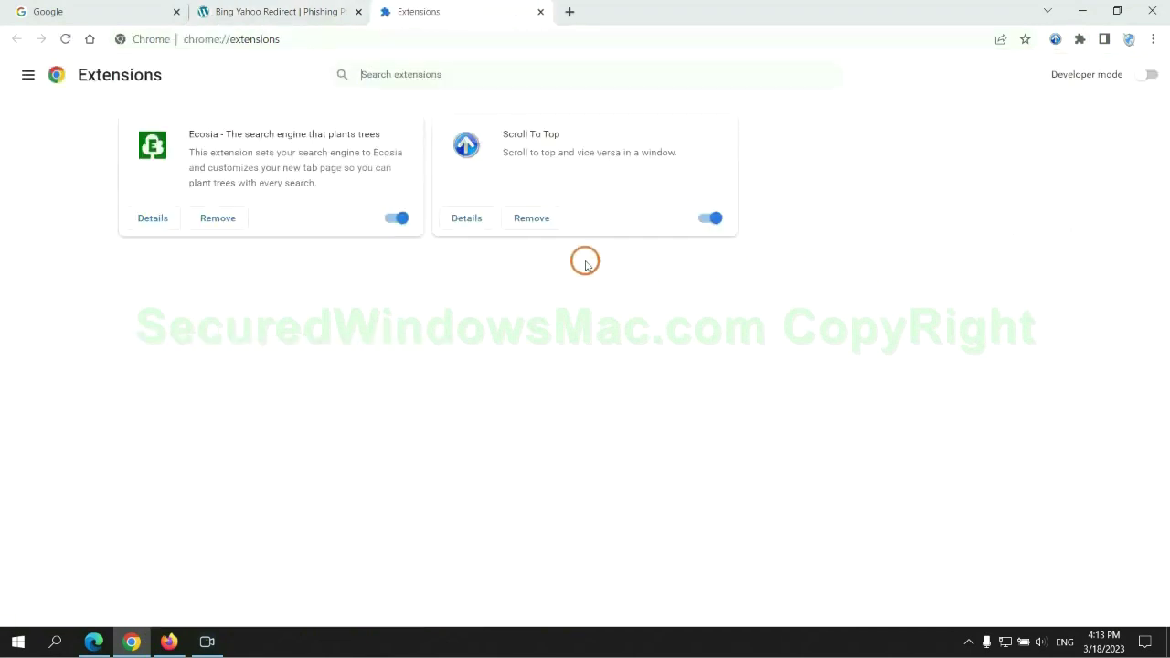
pyautogui.click(219, 216)
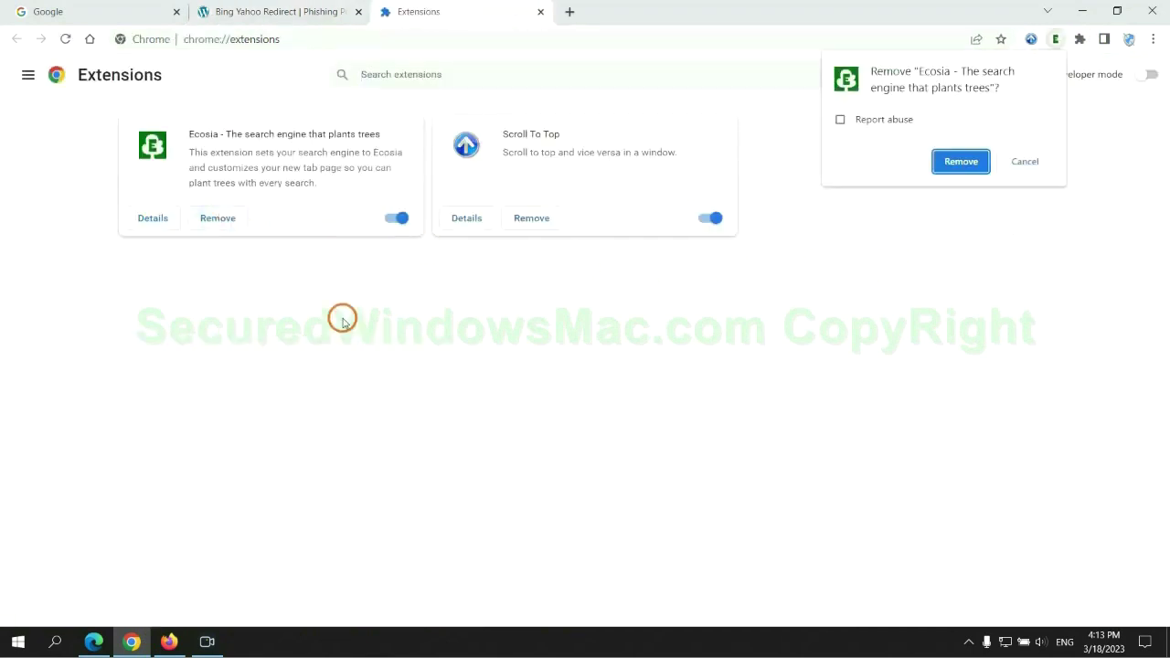
pyautogui.click(961, 160)
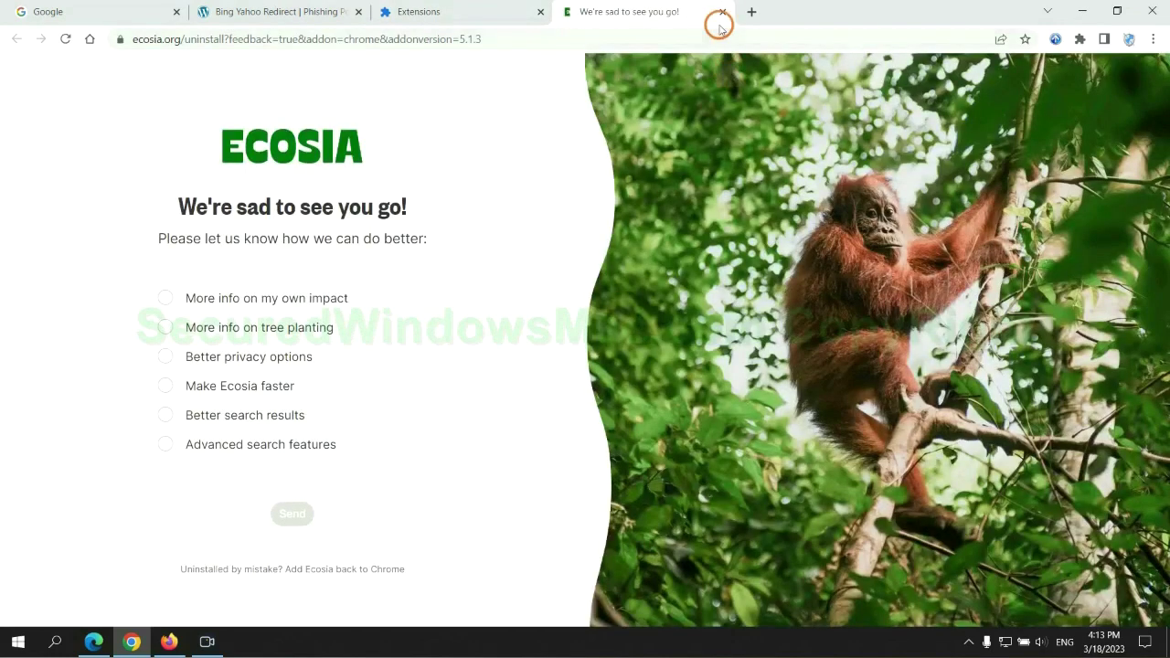
# Step: Close the Ecosia feedback page, switch to Firefox and remove the Enhancer for YouTube extension
pyautogui.click(722, 11)
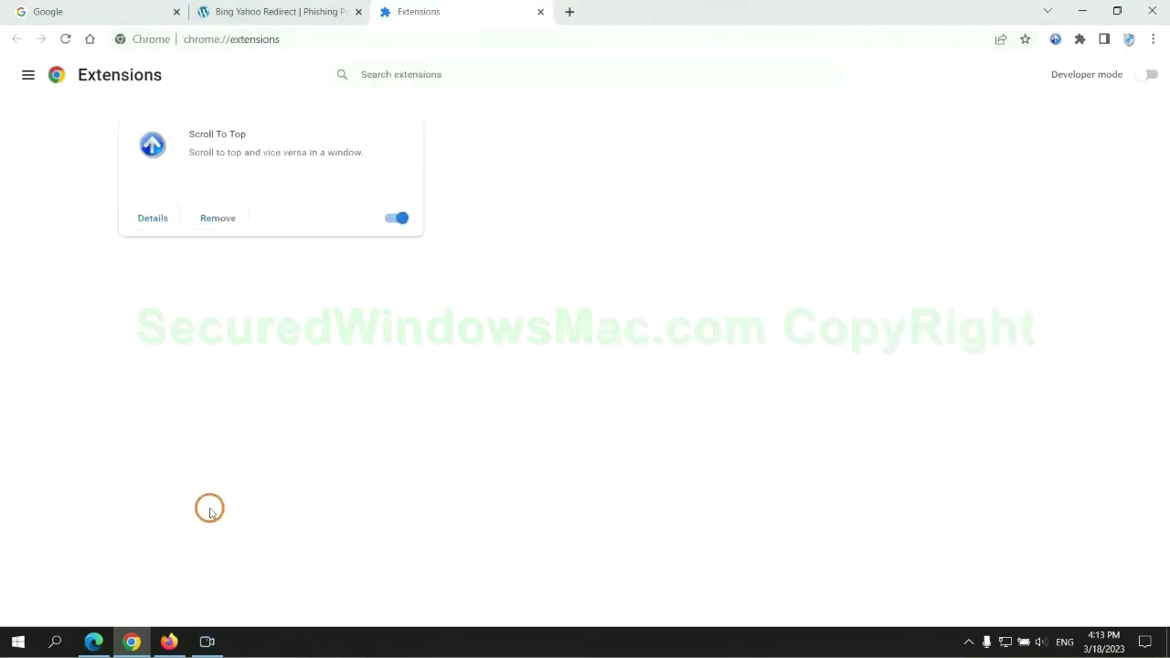
pyautogui.click(173, 640)
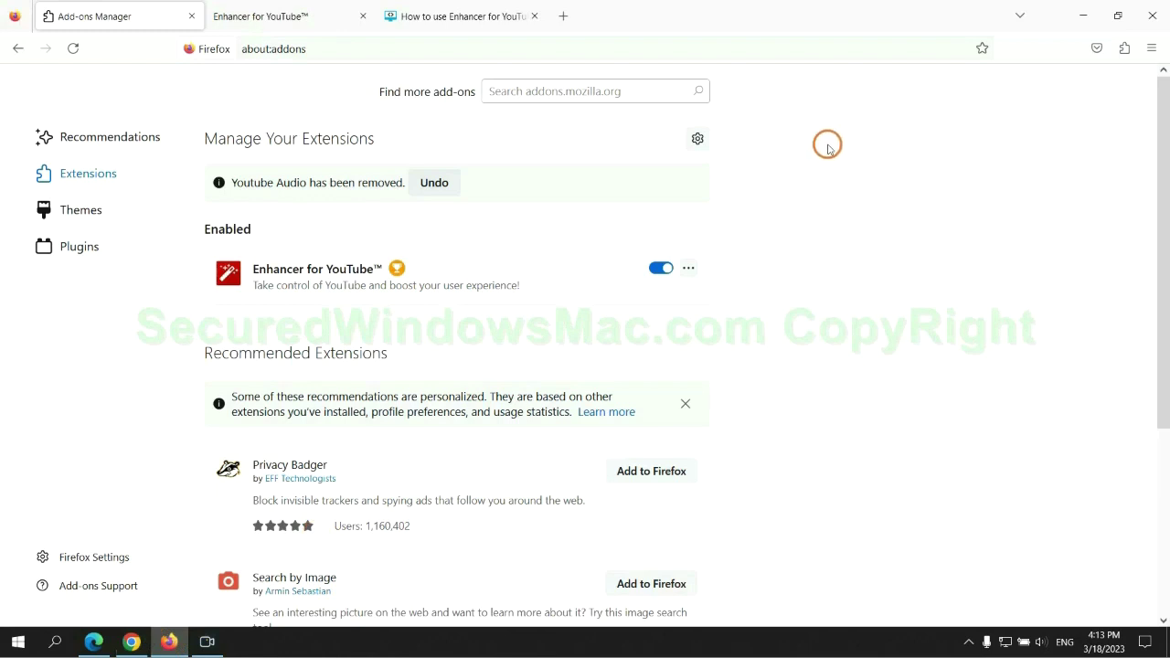
pyautogui.click(1123, 50)
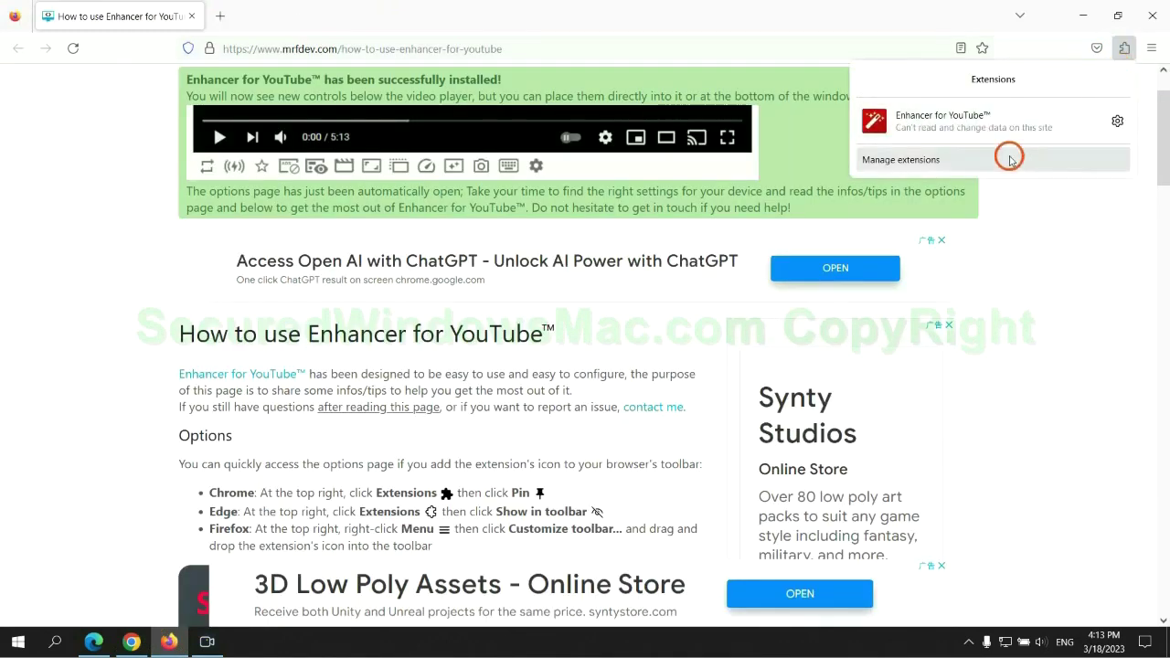
pyautogui.click(996, 160)
pyautogui.click(688, 222)
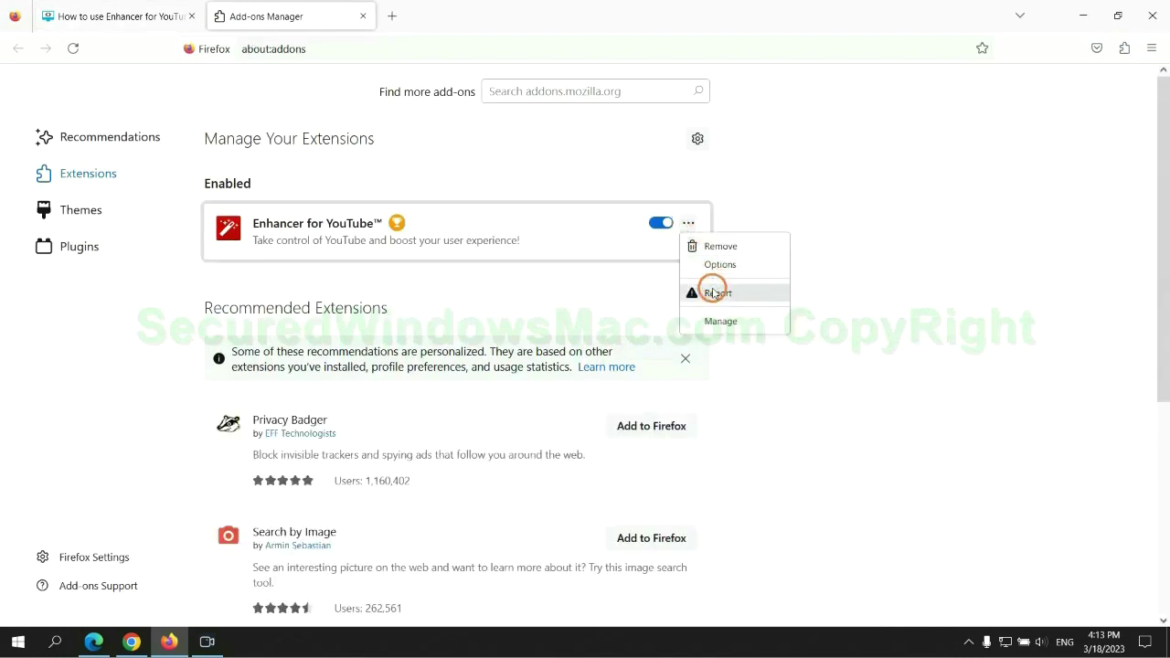
pyautogui.click(720, 247)
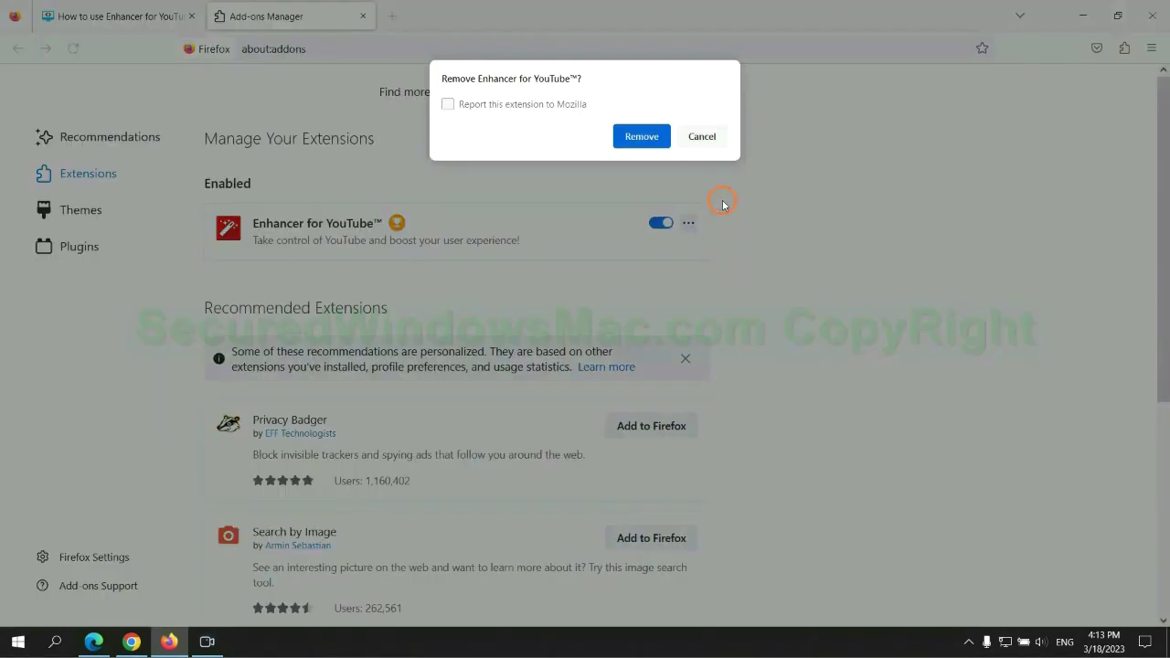
pyautogui.click(651, 143)
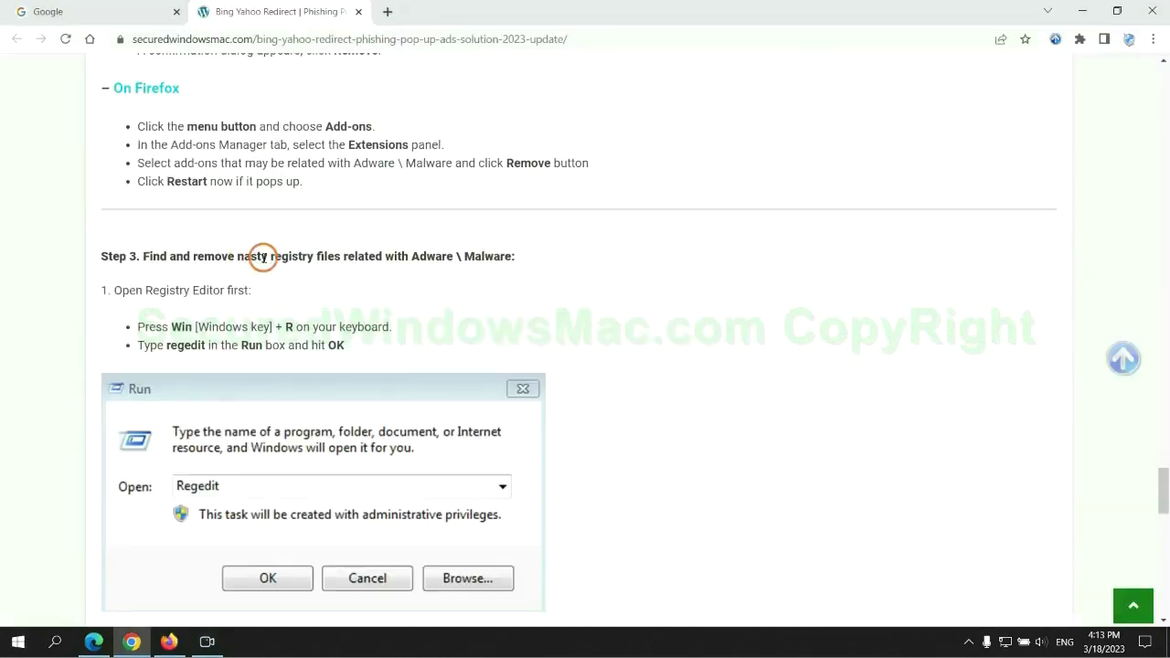
# Step: Read the guide's Step 3 on nasty registry files and open the Registry Editor by running regedit
pyautogui.moveTo(269, 257); pyautogui.dragTo(338, 280)
pyautogui.click(338, 280)
pyautogui.scroll(-2, 305, 241)
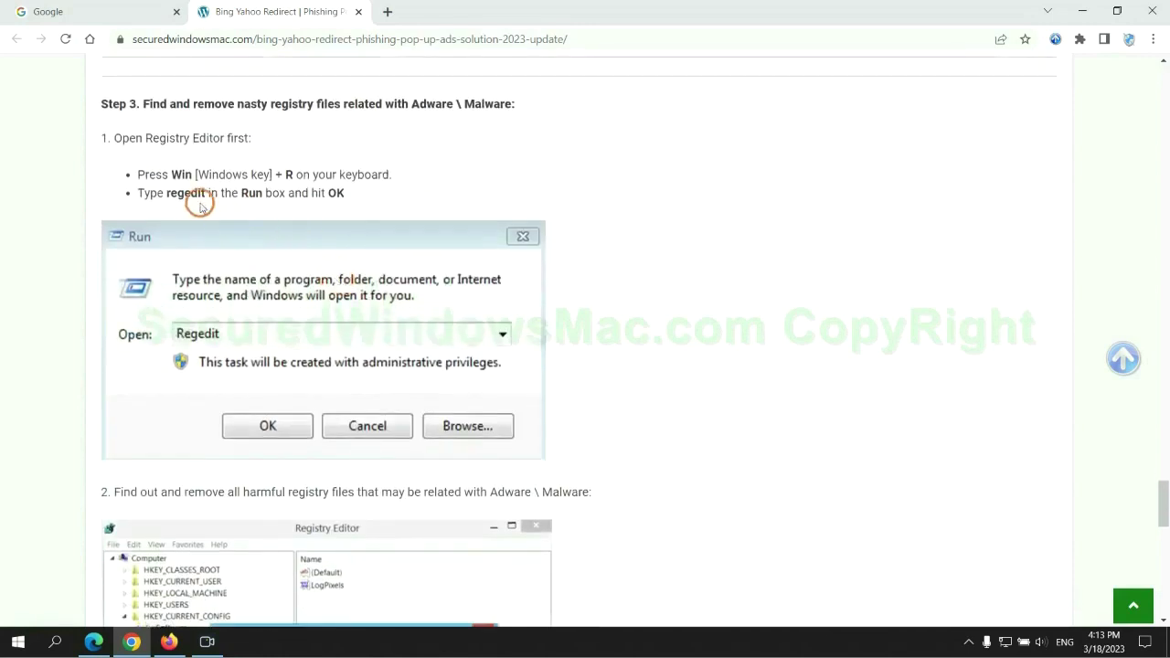
pyautogui.press('super+r')
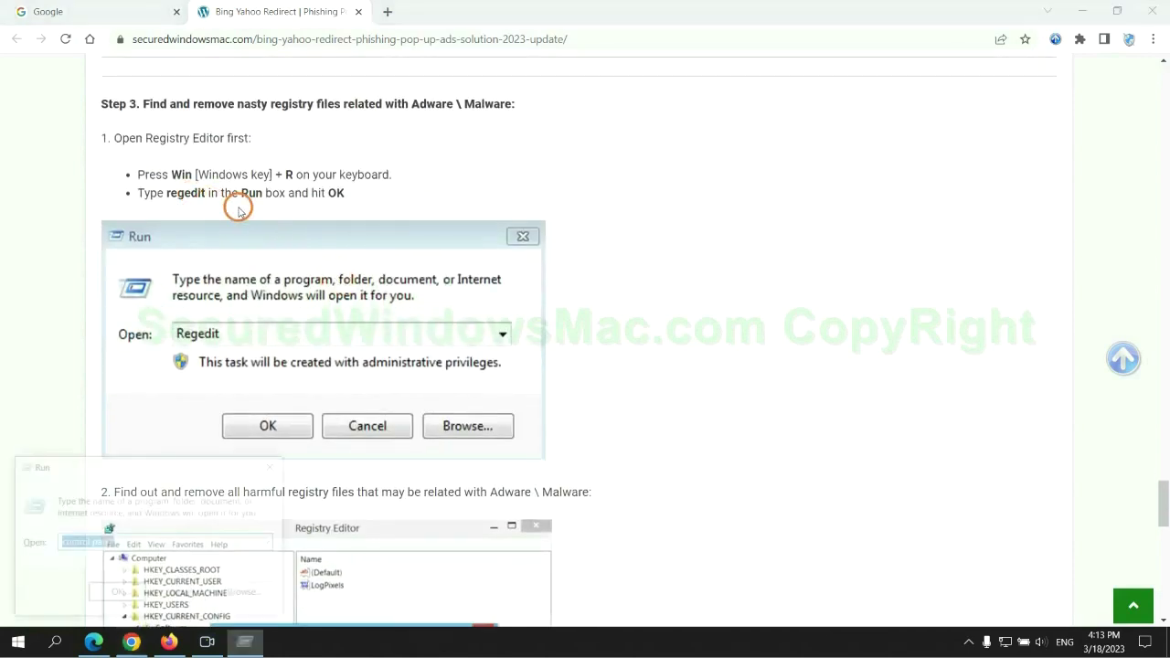
pyautogui.write('re')
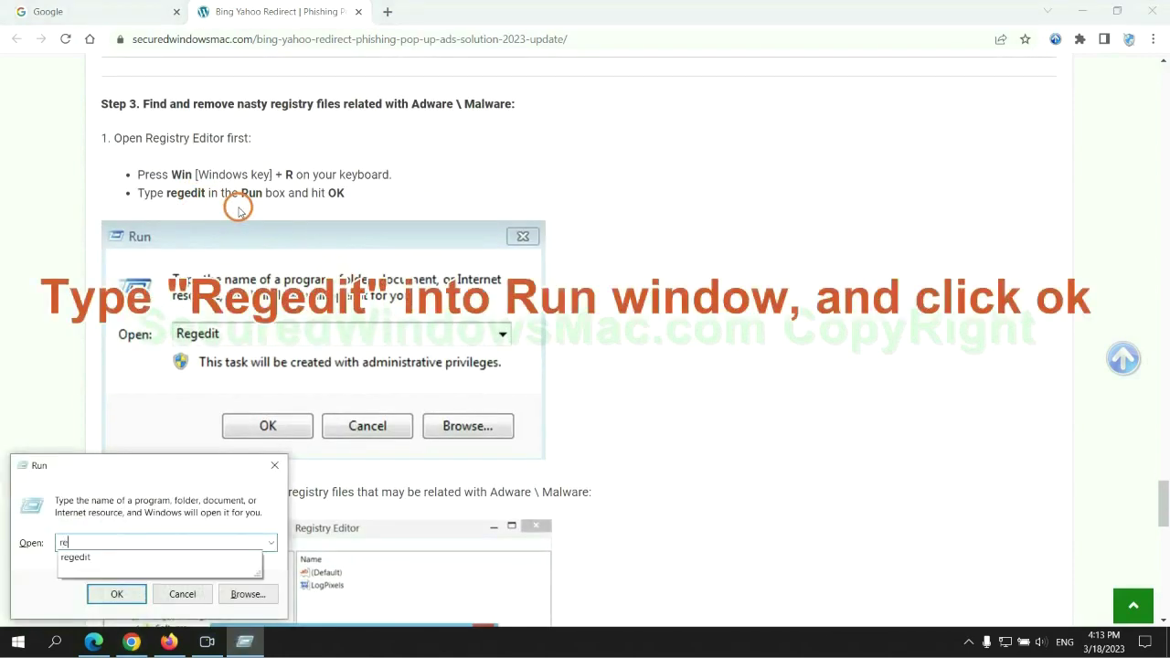
pyautogui.write('gedit')
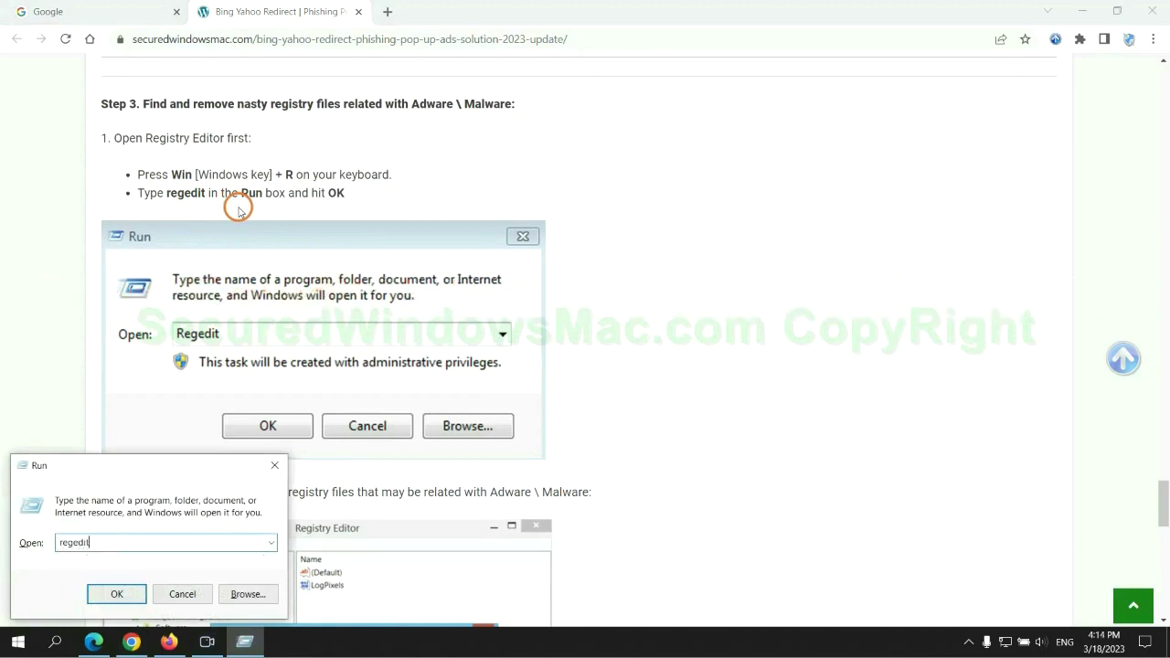
pyautogui.press('Return')
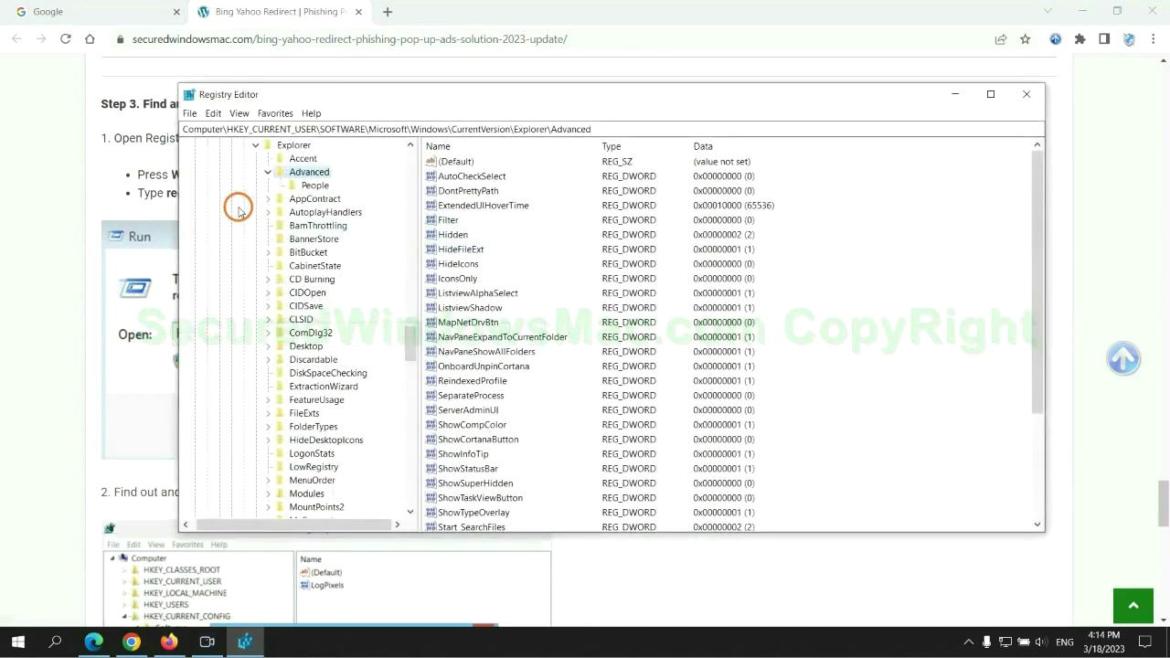
# Step: Search the registry for "Apps" and bring up the delete option for the StoreAppsOnTaskbar value
pyautogui.click(213, 114)
pyautogui.click(251, 213)
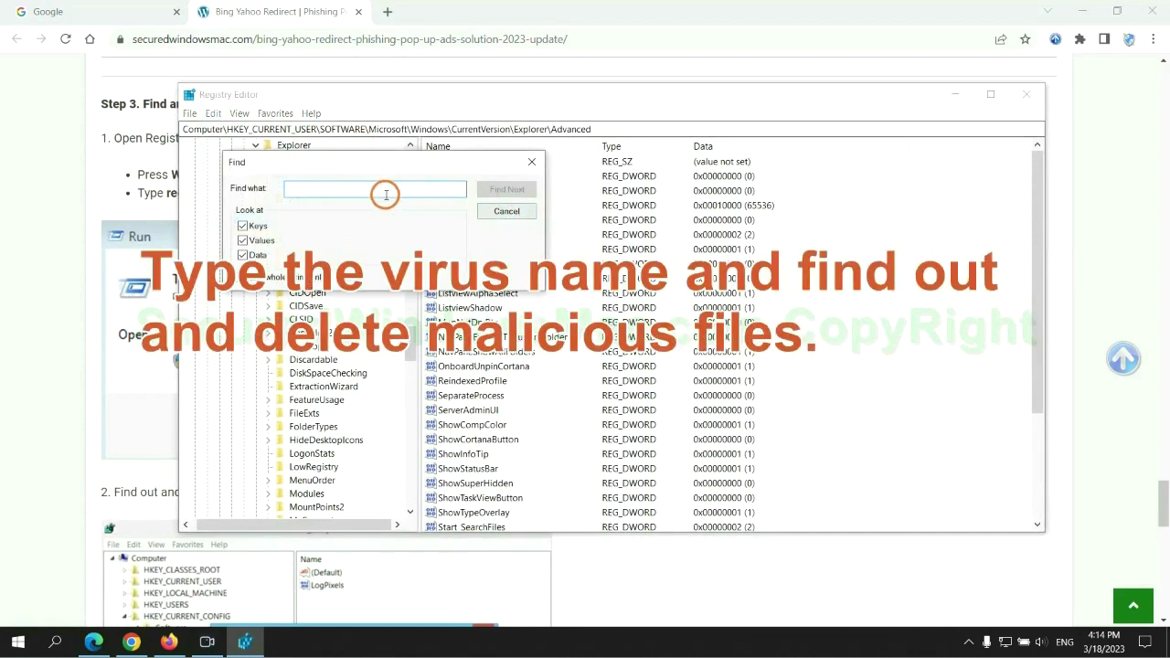
pyautogui.write('Apps')
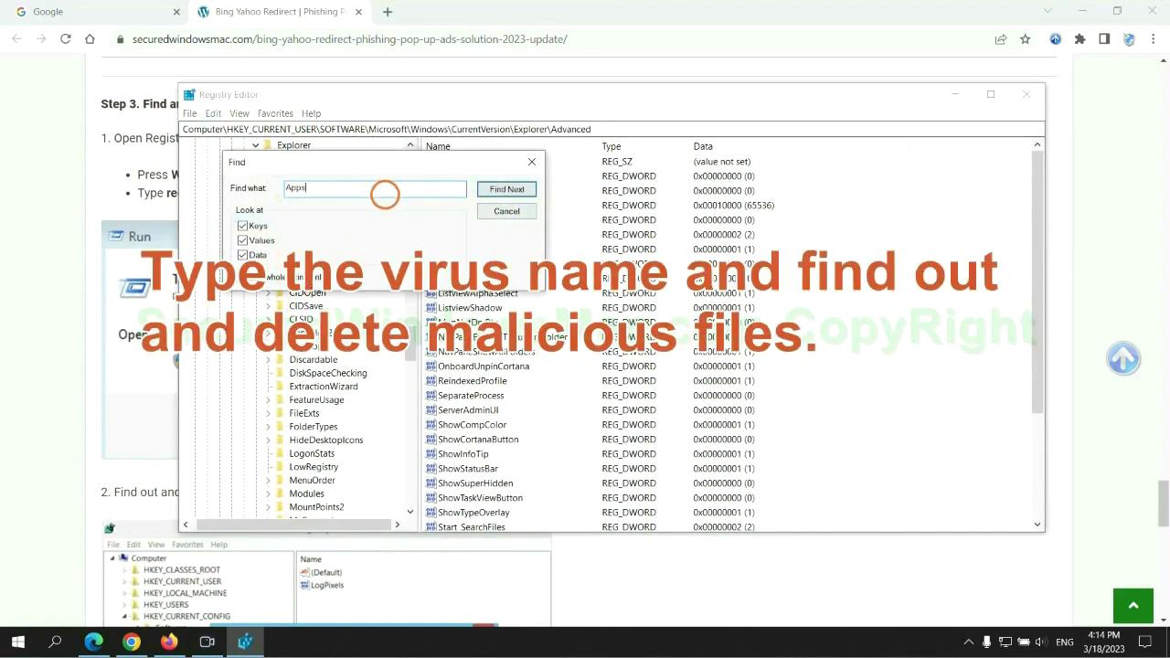
pyautogui.press('Return')
pyautogui.scroll(-2, 670, 393)
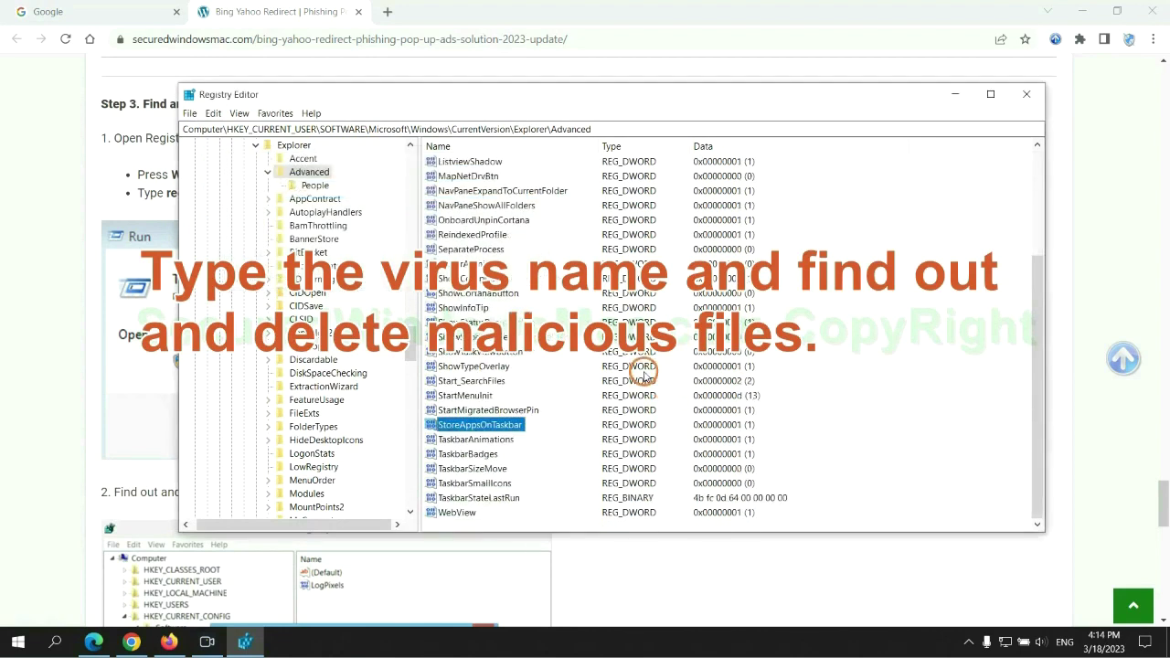
pyautogui.rightClick(530, 429)
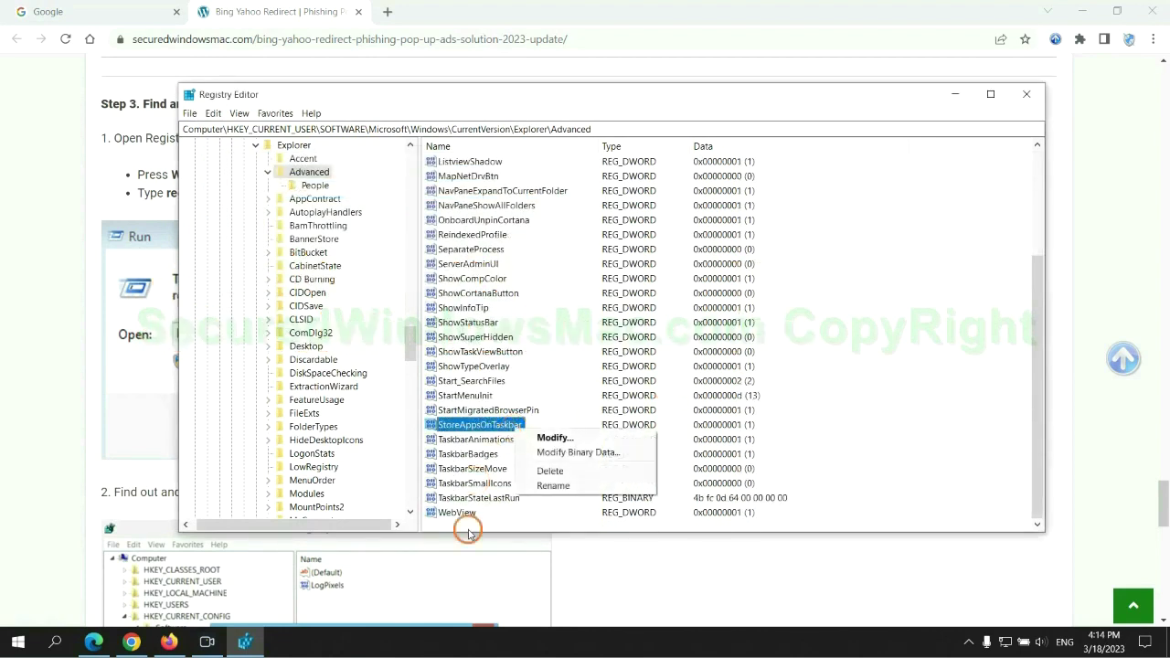
pyautogui.click(551, 471)
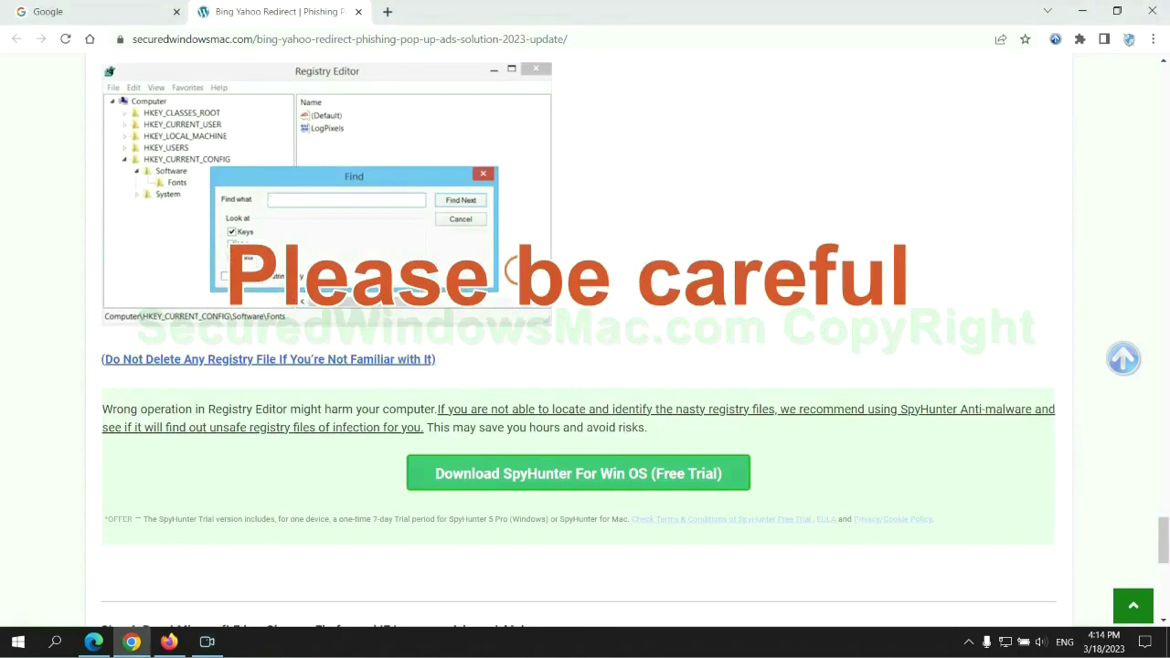
# Step: Read the guide's Step 4, switch to Microsoft Edge and open the choices for clearing browsing data in its privacy settings
pyautogui.scroll(-1, 519, 273)
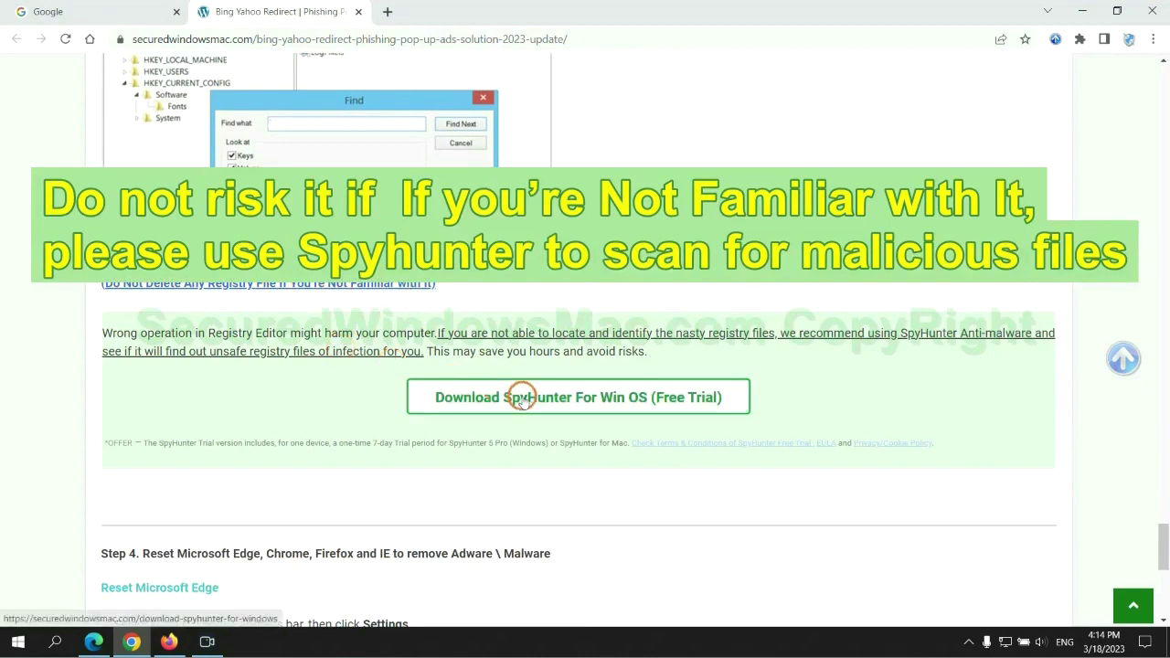
pyautogui.scroll(-5, 520, 396)
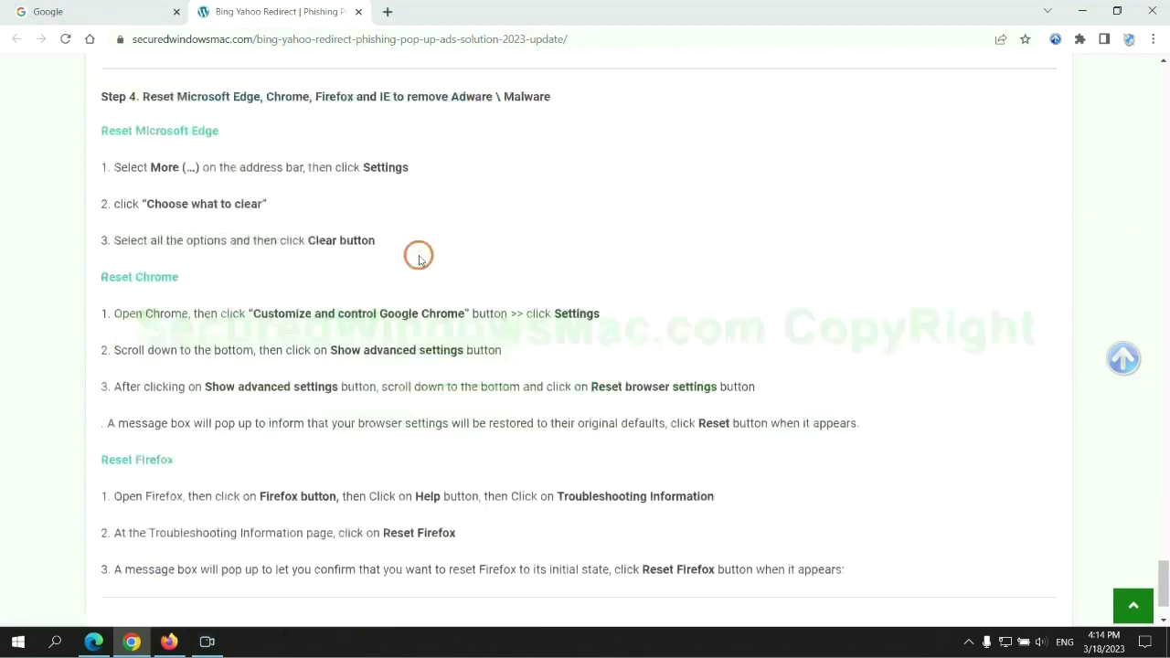
pyautogui.doubleClick(157, 96)
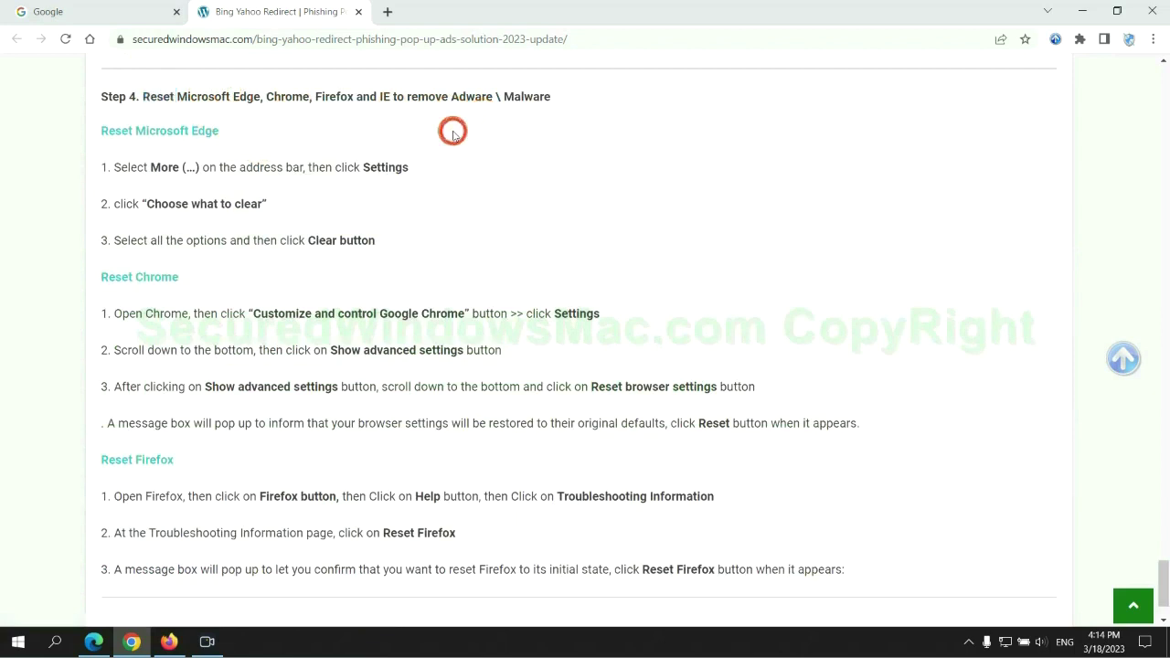
pyautogui.click(97, 641)
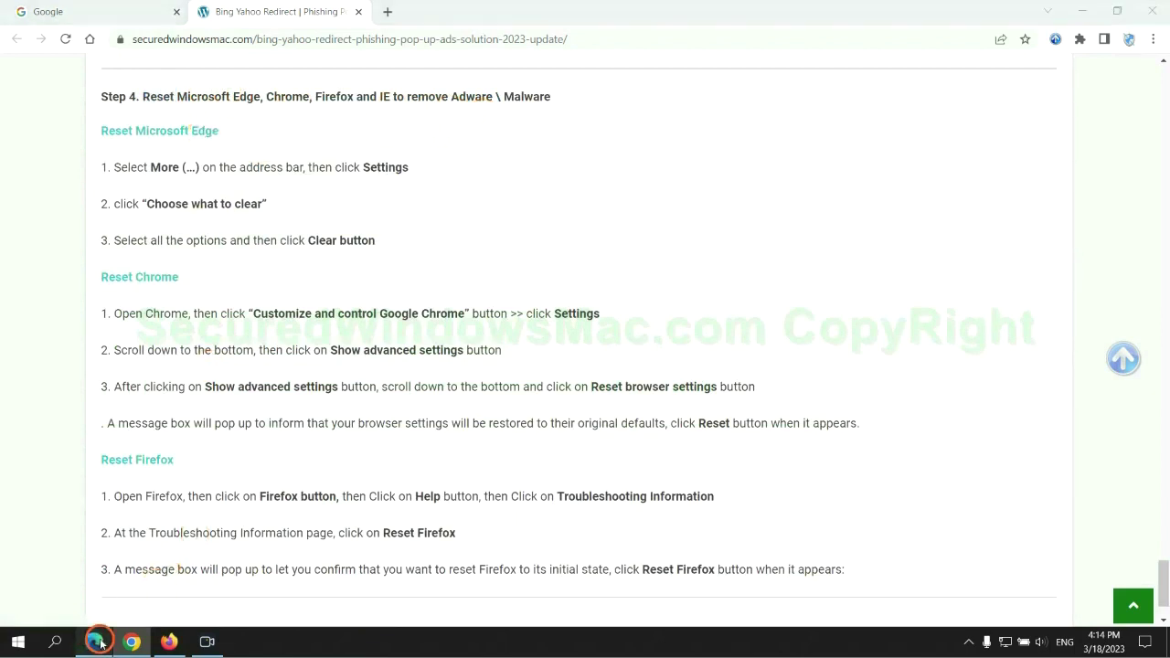
pyautogui.click(1107, 41)
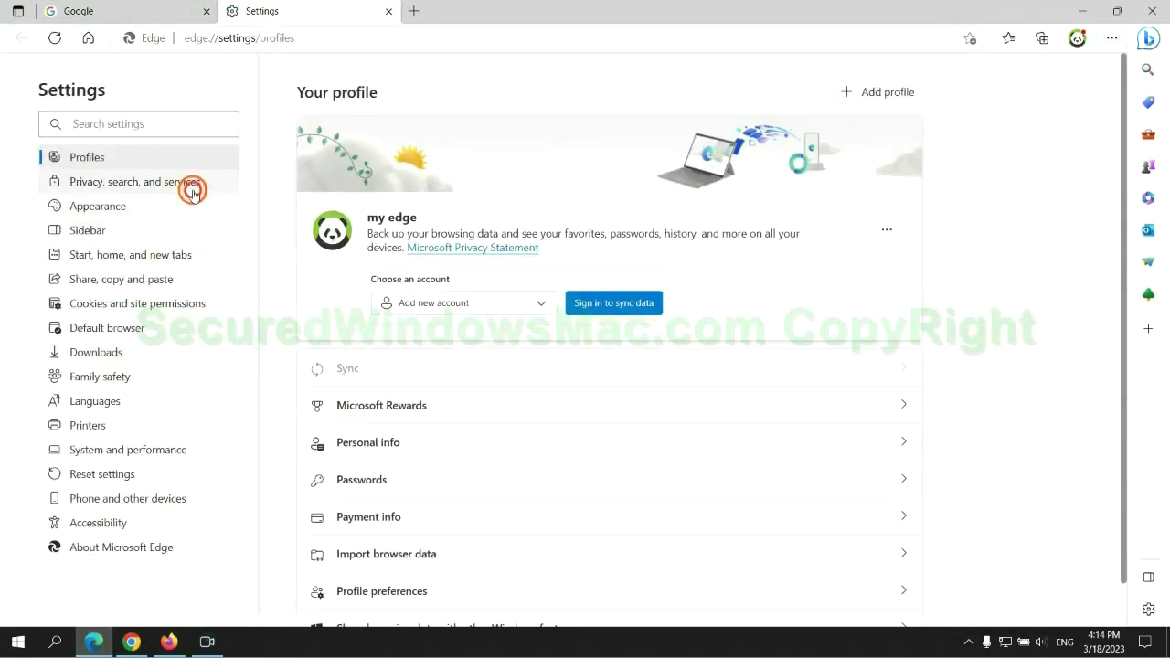
pyautogui.click(188, 183)
pyautogui.scroll(-3, 955, 402)
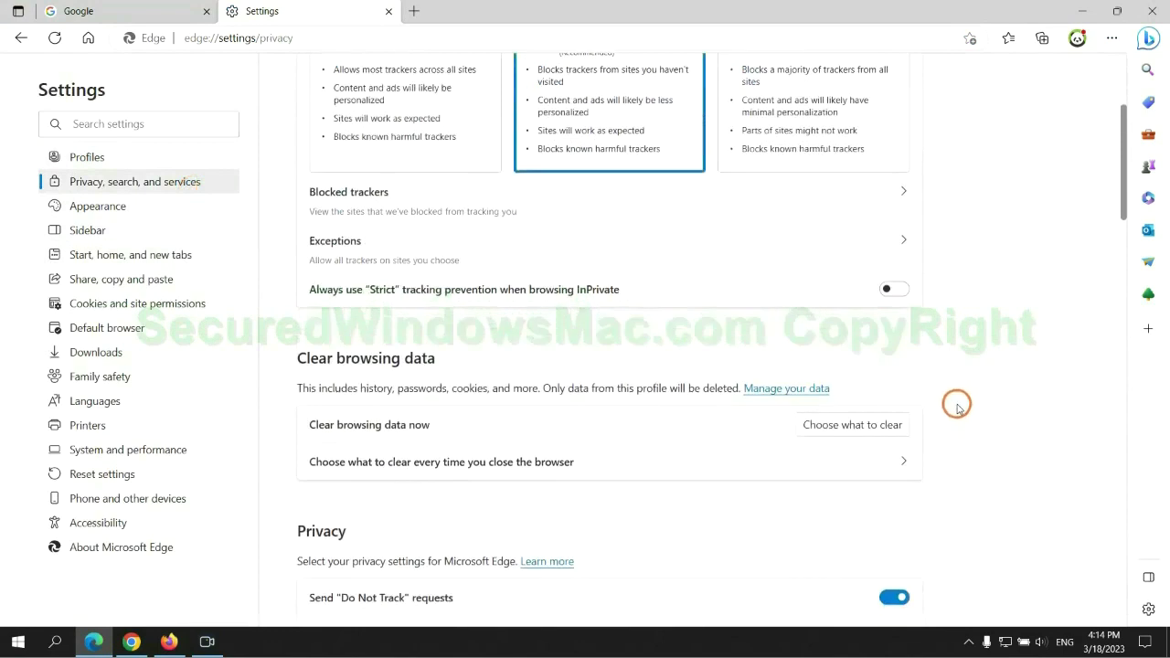
pyautogui.click(867, 422)
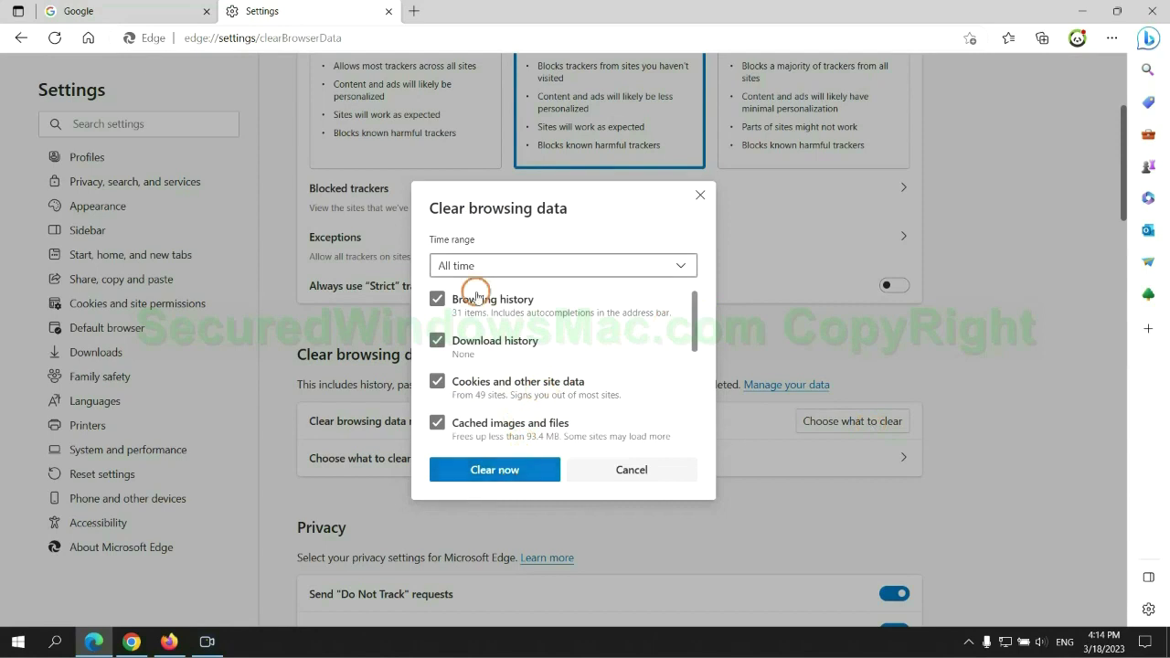
# Step: Switch to Chrome, search its settings for "reset" and bring up the dialog for resetting the browser settings
pyautogui.click(131, 641)
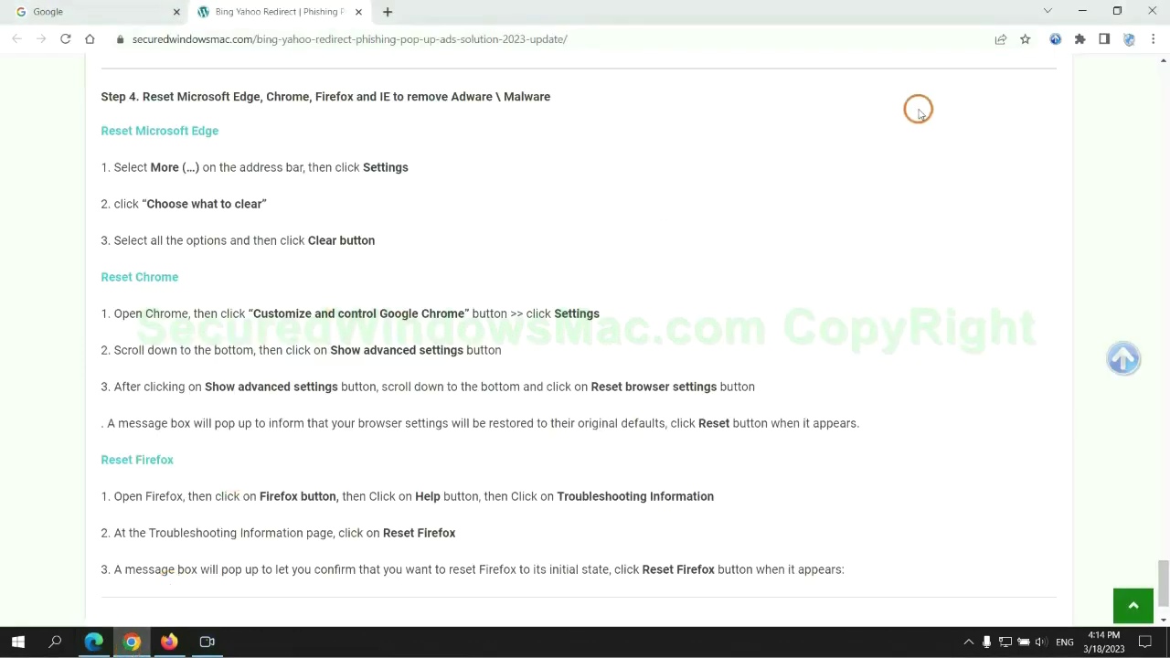
pyautogui.click(1152, 40)
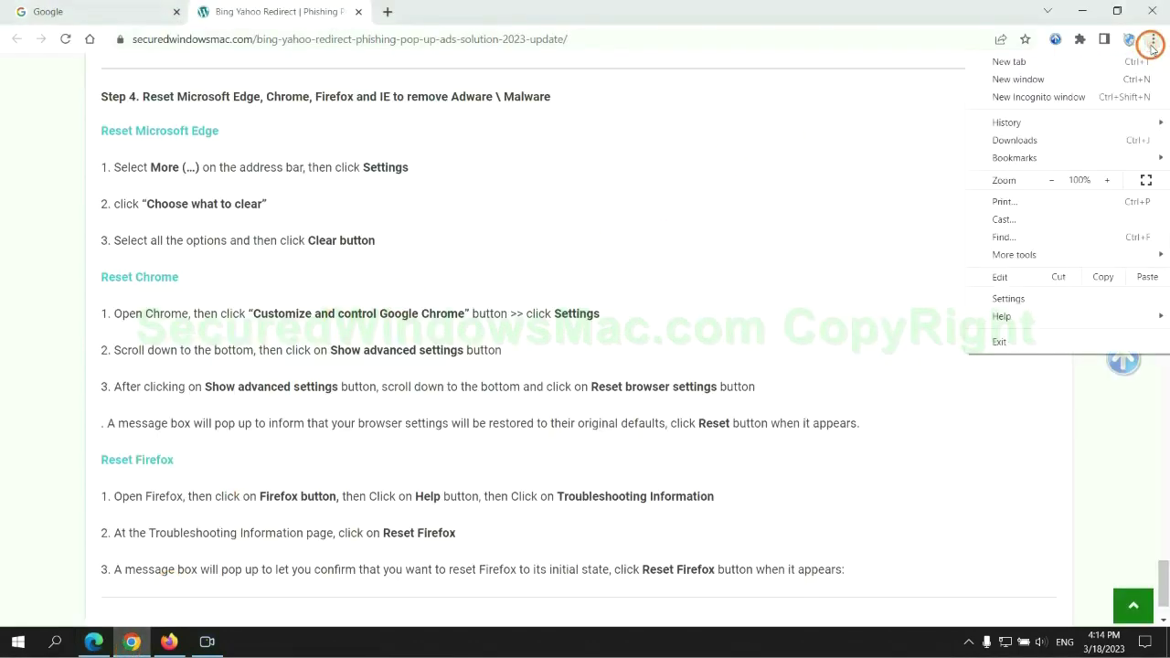
pyautogui.click(1014, 297)
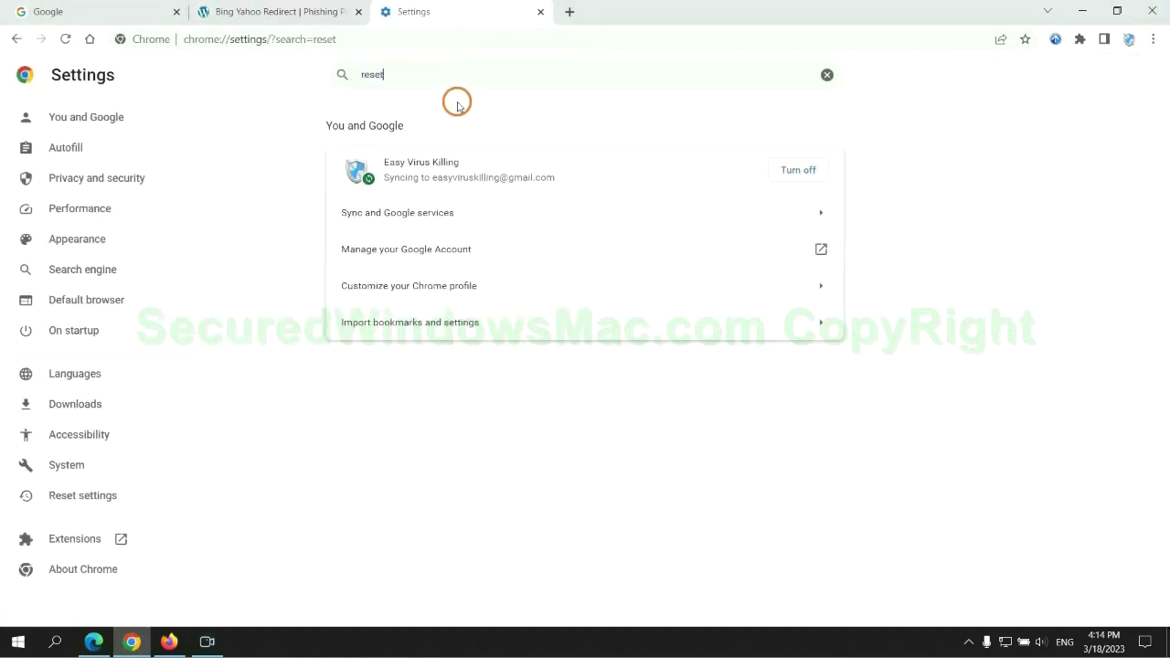
pyautogui.click(610, 409)
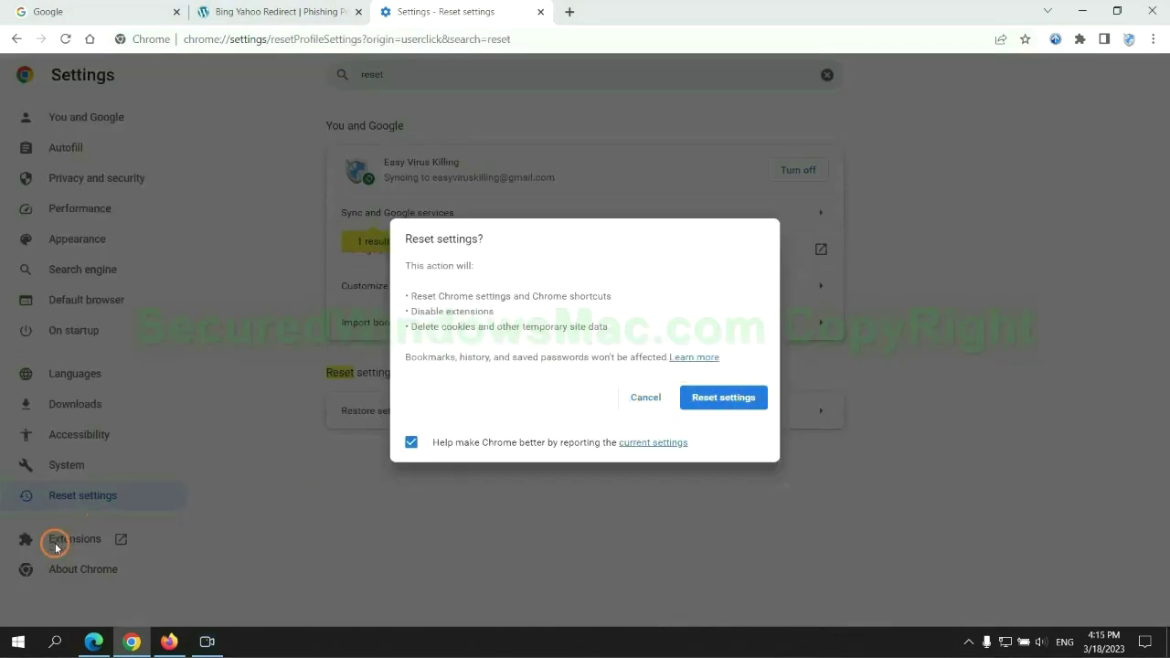
# Step: Switch to Firefox and open its troubleshooting information from the help options to reach the browser reset
pyautogui.click(167, 628)
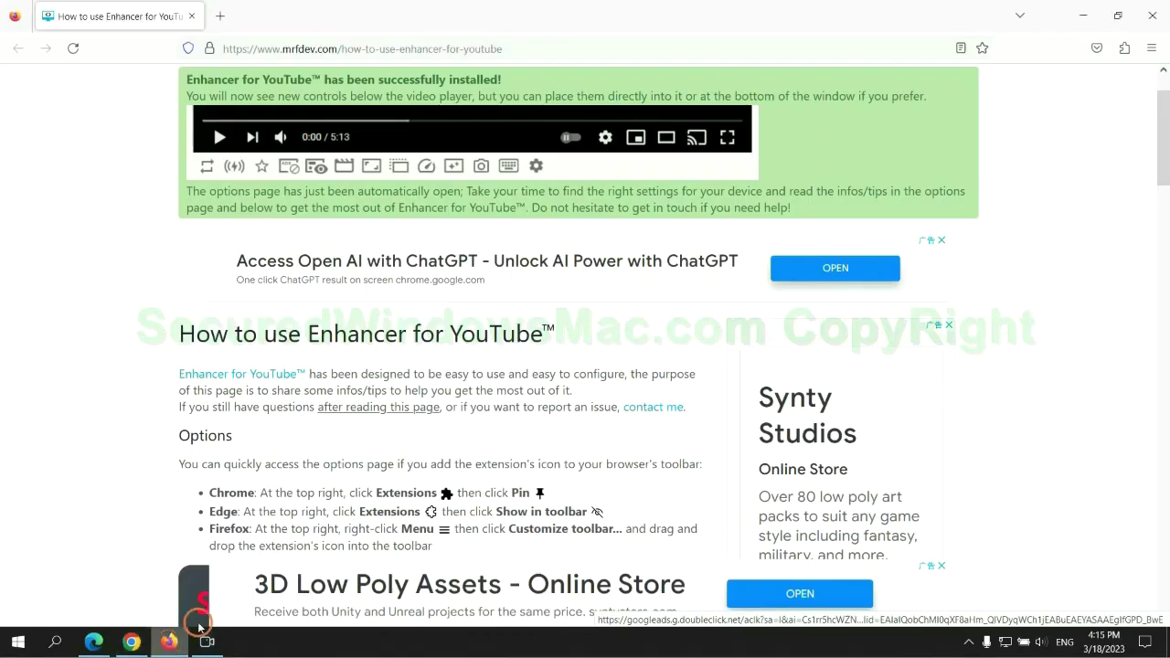
pyautogui.click(1150, 51)
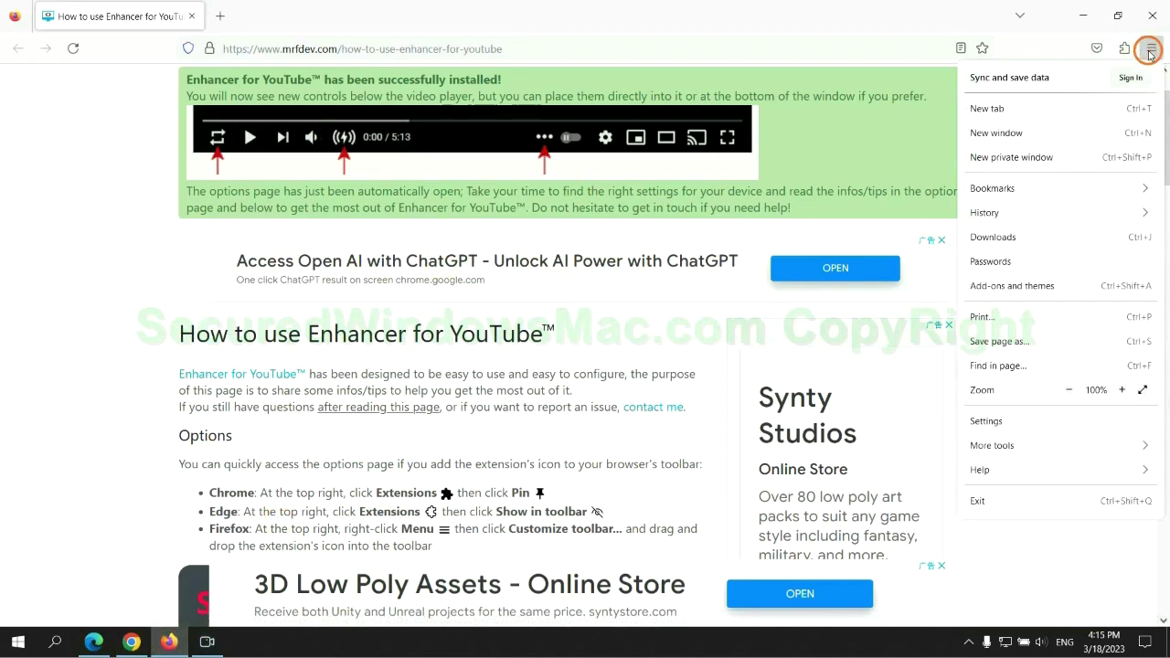
pyautogui.click(992, 466)
pyautogui.click(1042, 185)
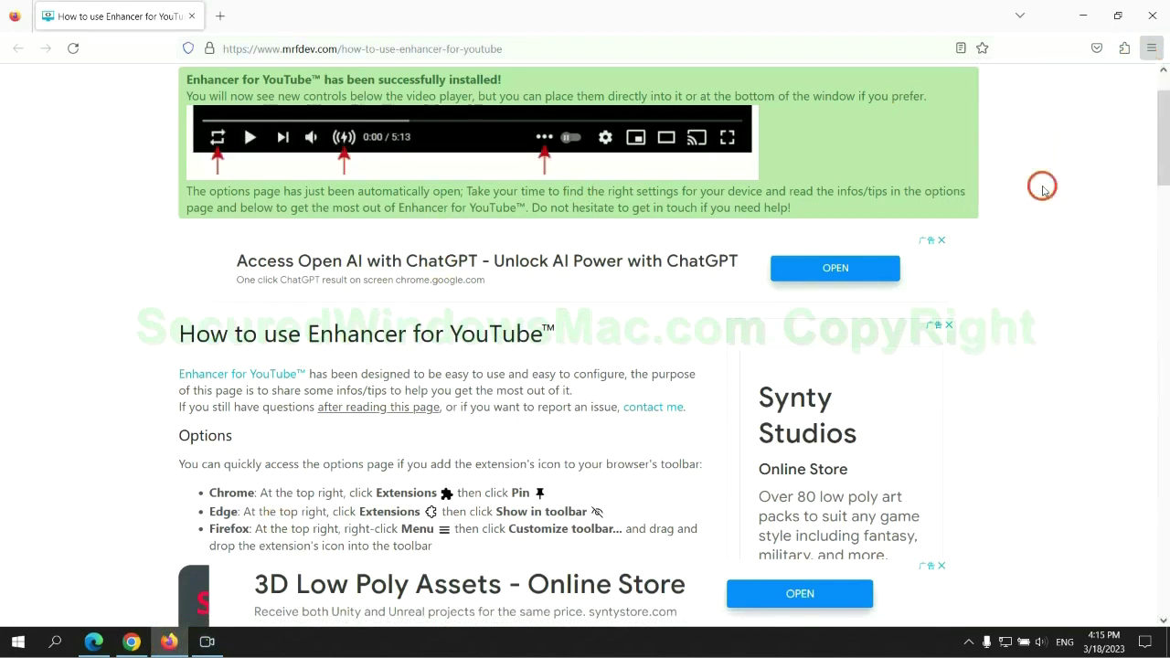
pyautogui.click(809, 179)
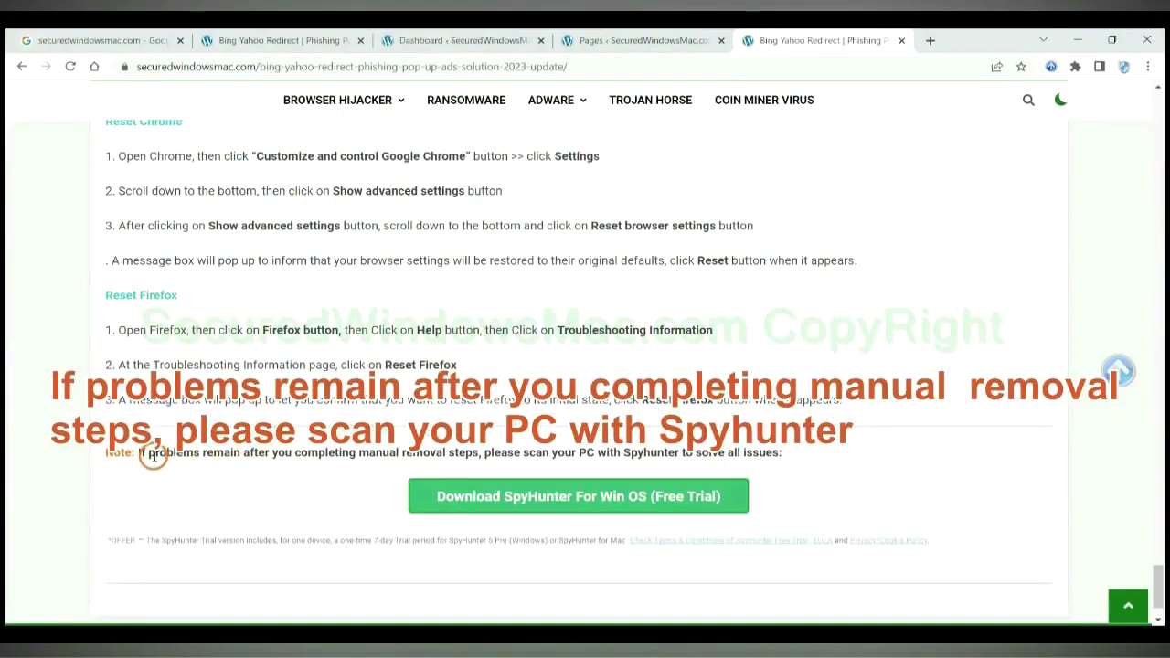
# Step: Highlight the guide's closing note about scanning the PC with Spyhunter if problems remain after manual removal
pyautogui.moveTo(137, 453); pyautogui.dragTo(257, 459)
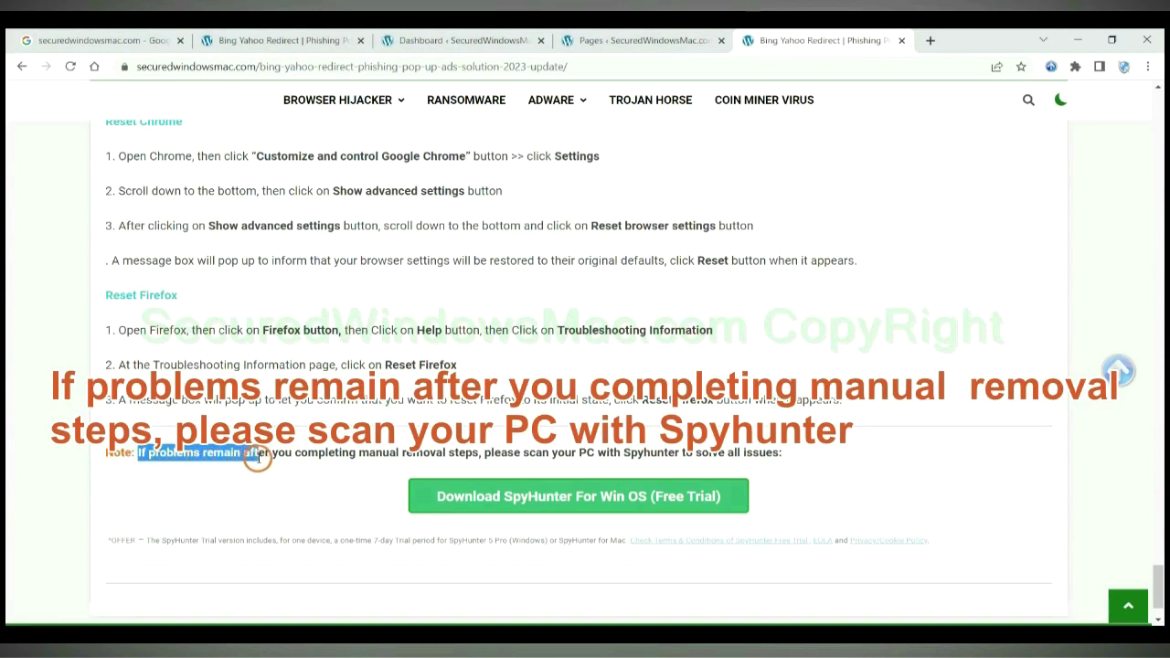